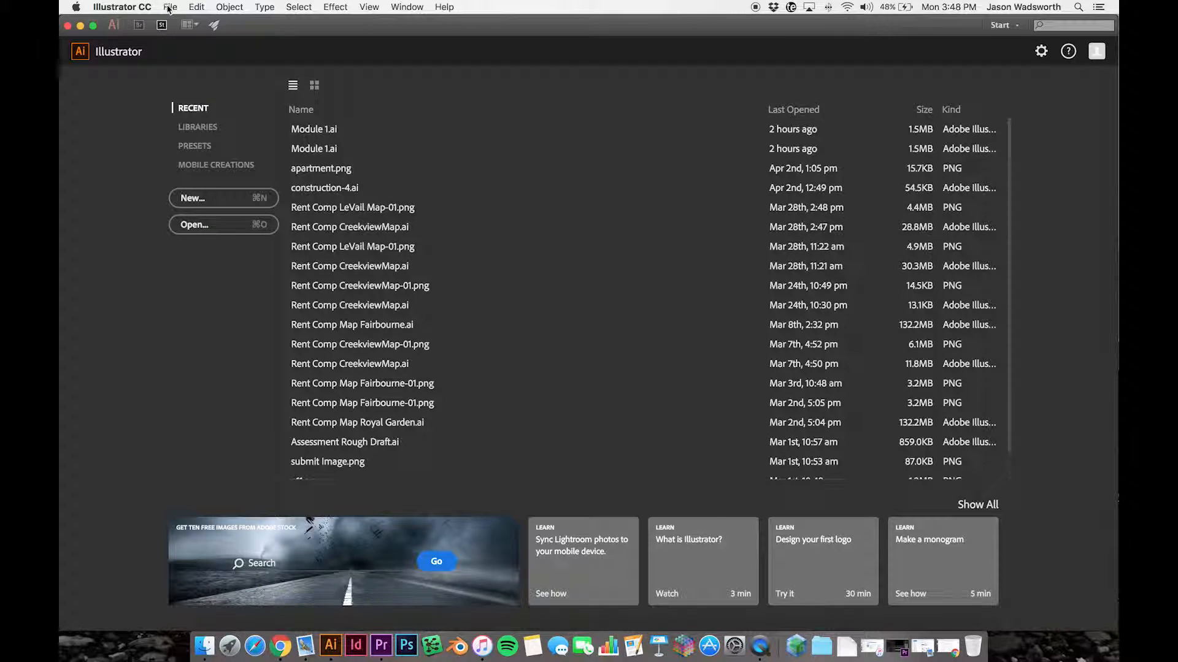
- Create a new Letter-size document named Module 2 with the Print profile
{"action": "left_click", "coordinate": [167, 7]}
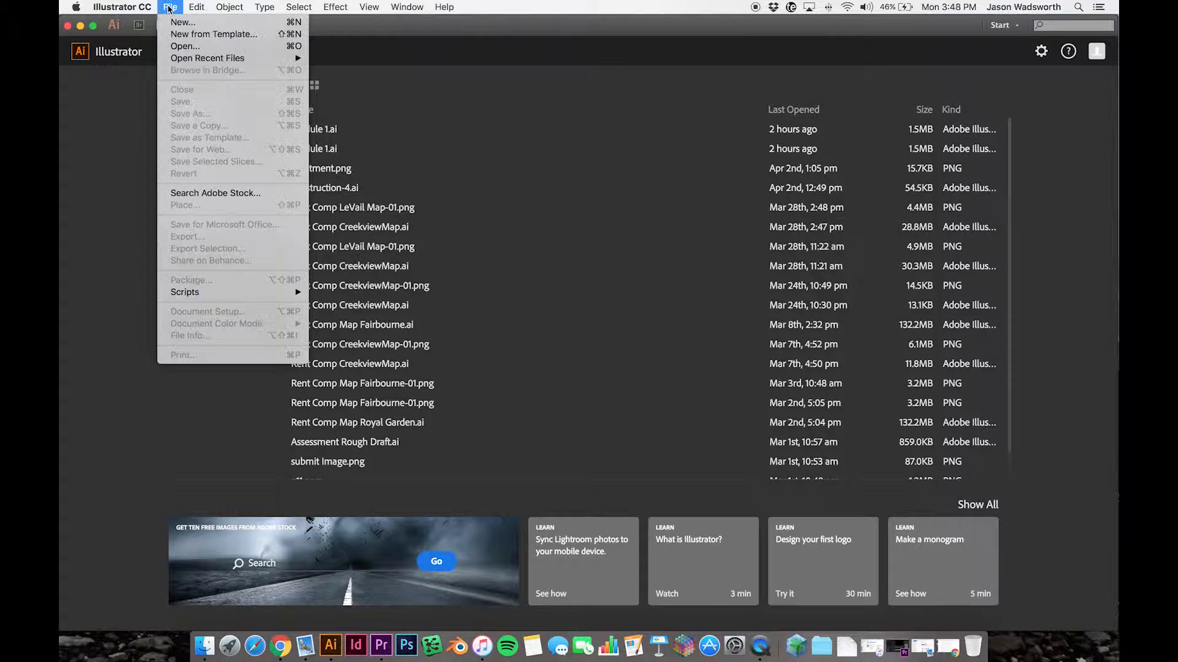
{"action": "left_click", "coordinate": [75, 200]}
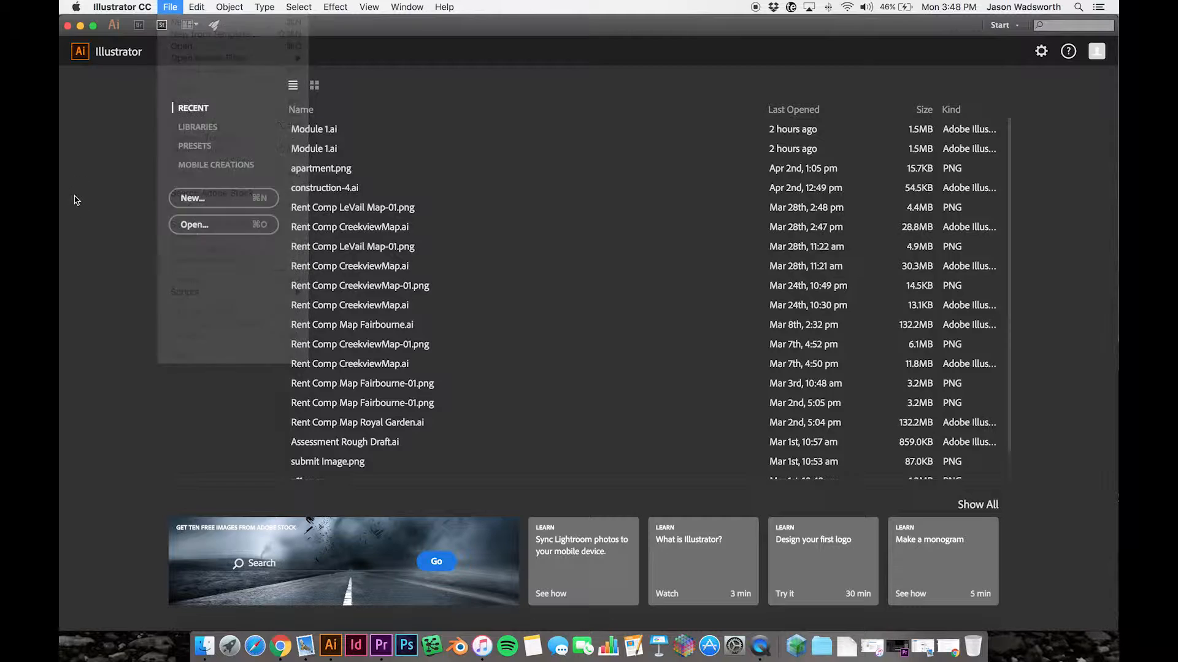
{"action": "left_click", "coordinate": [231, 198]}
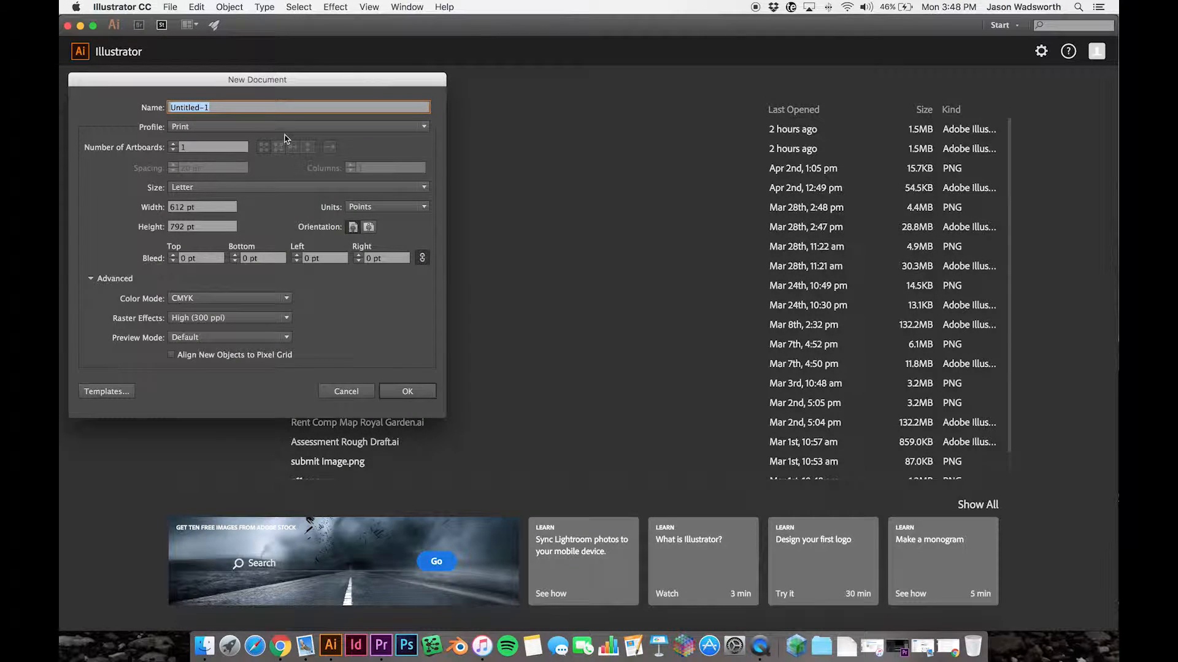
{"action": "type", "text": "Module 2"}
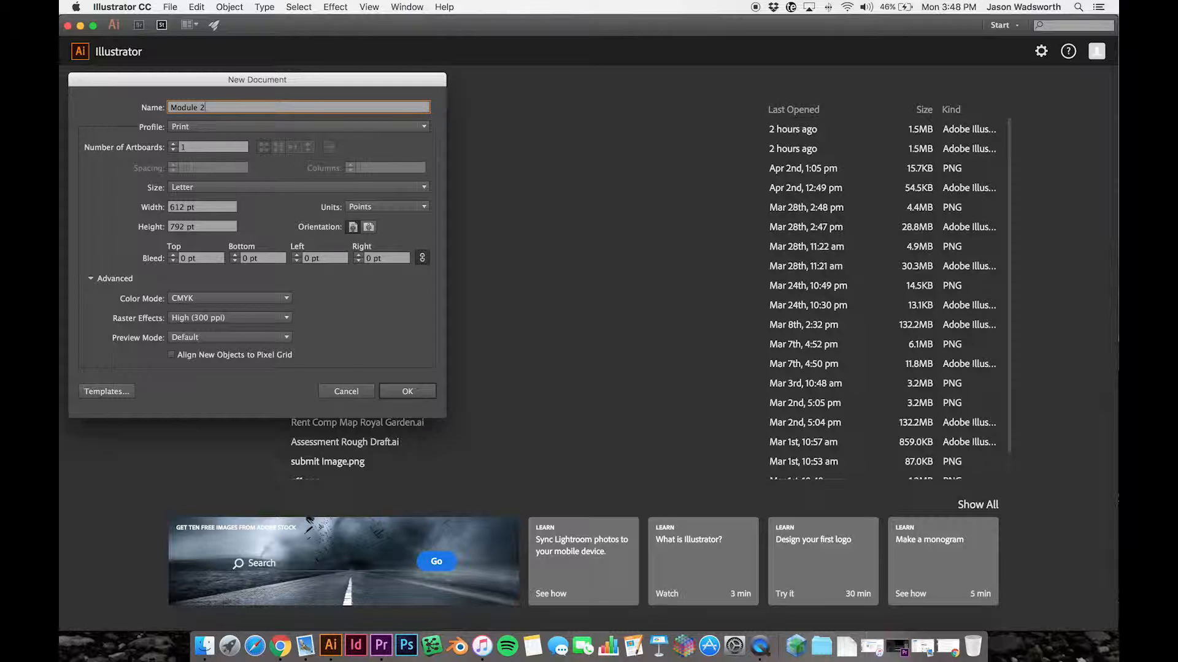
{"action": "left_click", "coordinate": [198, 129]}
{"action": "left_click", "coordinate": [140, 141]}
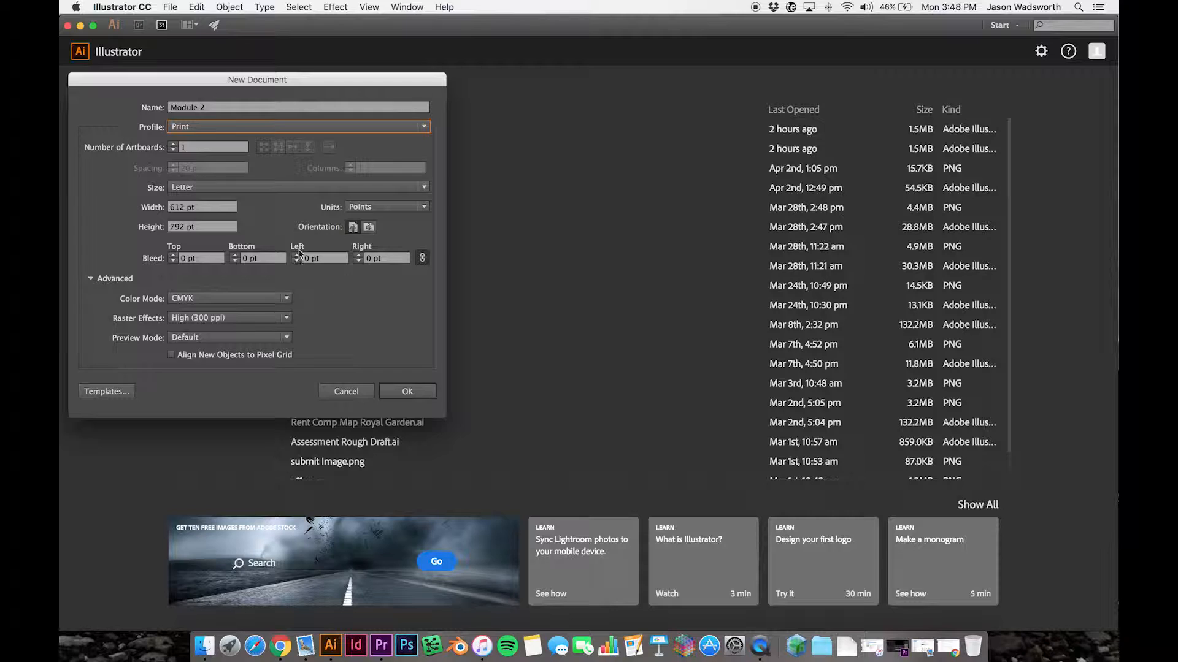
{"action": "left_click", "coordinate": [407, 392]}
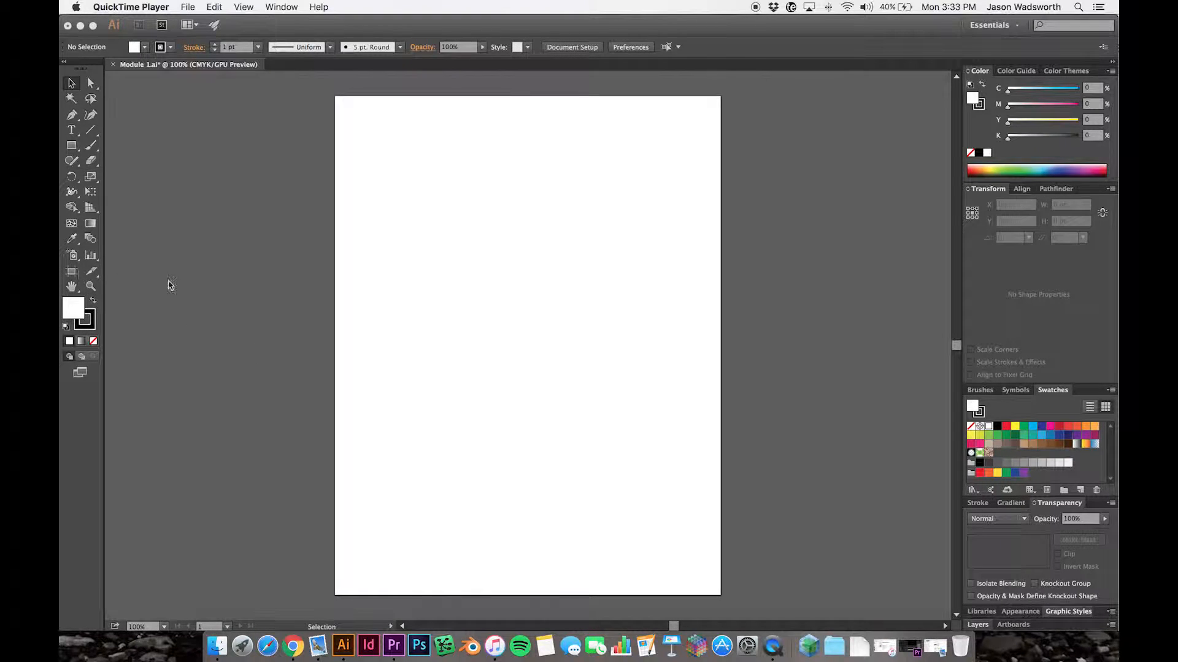
- Enlarge the artboard with the Artboard tool to a landscape format of about 1174 × 843 pt
{"action": "left_click", "coordinate": [71, 276]}
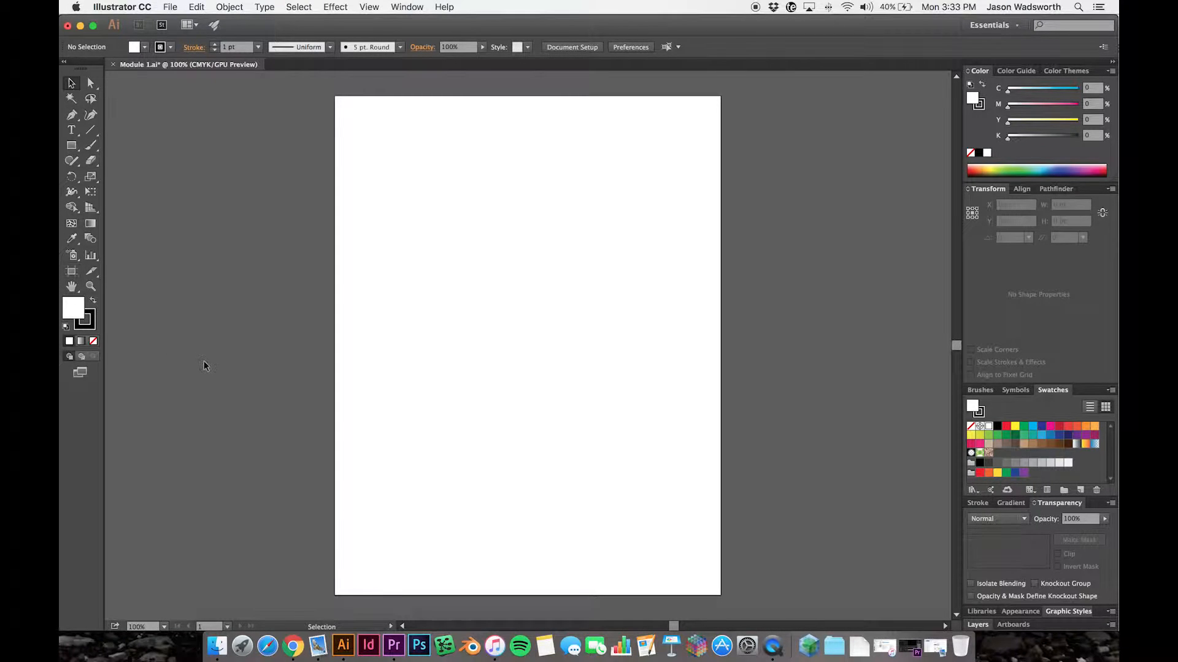
{"action": "left_click", "coordinate": [72, 271]}
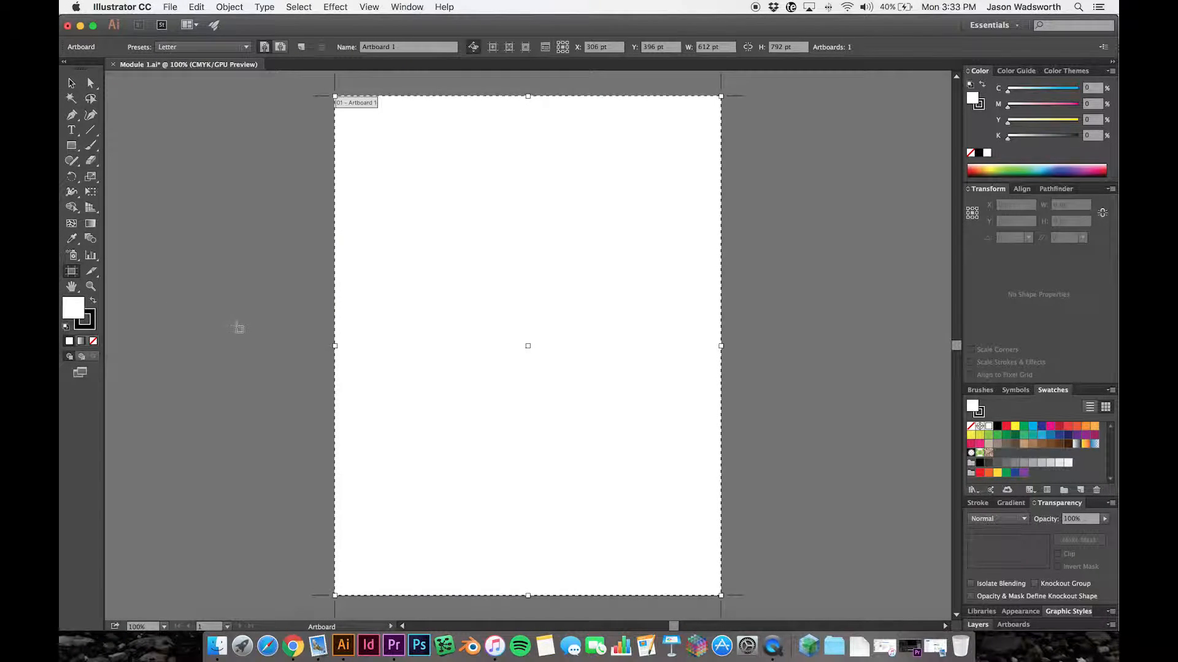
{"action": "left_click_drag", "start_coordinate": [336, 349], "coordinate": [135, 341]}
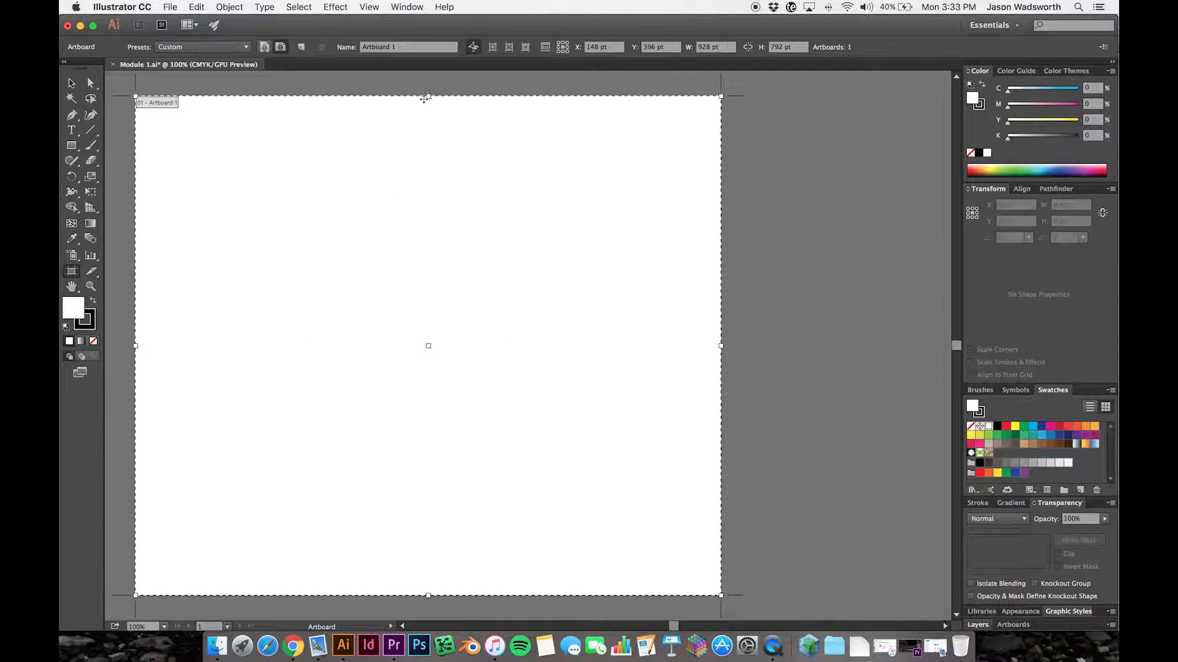
{"action": "left_click_drag", "start_coordinate": [429, 96], "coordinate": [428, 81]}
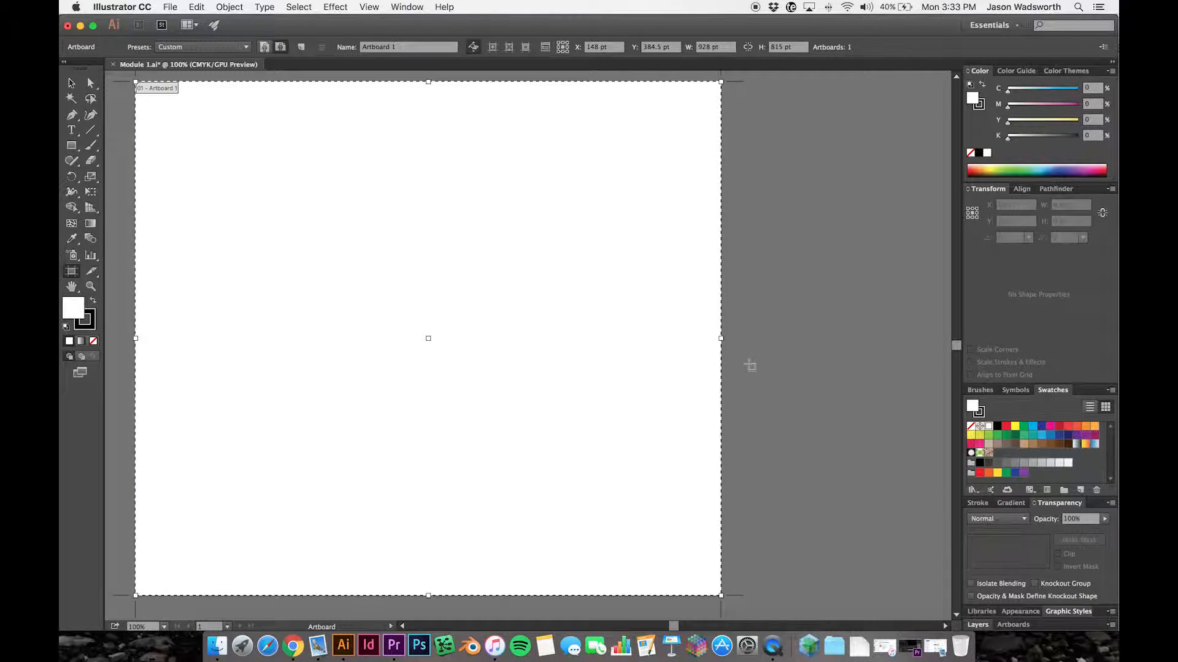
{"action": "left_click_drag", "start_coordinate": [722, 339], "coordinate": [788, 338]}
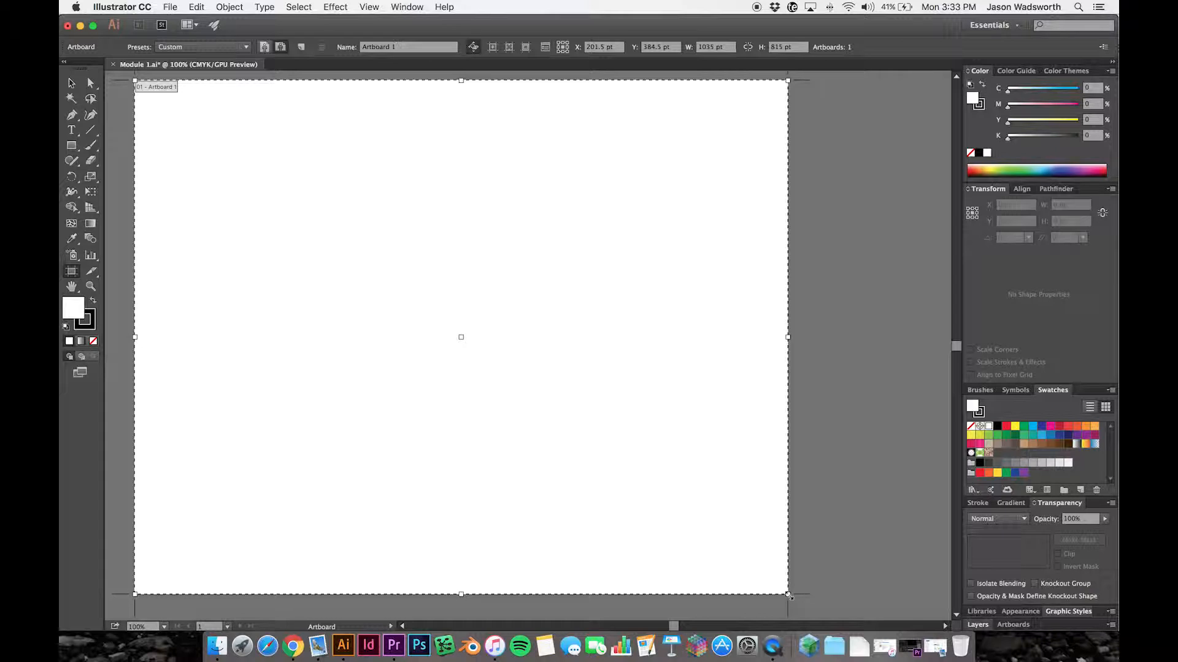
{"action": "left_click_drag", "start_coordinate": [788, 595], "coordinate": [875, 612]}
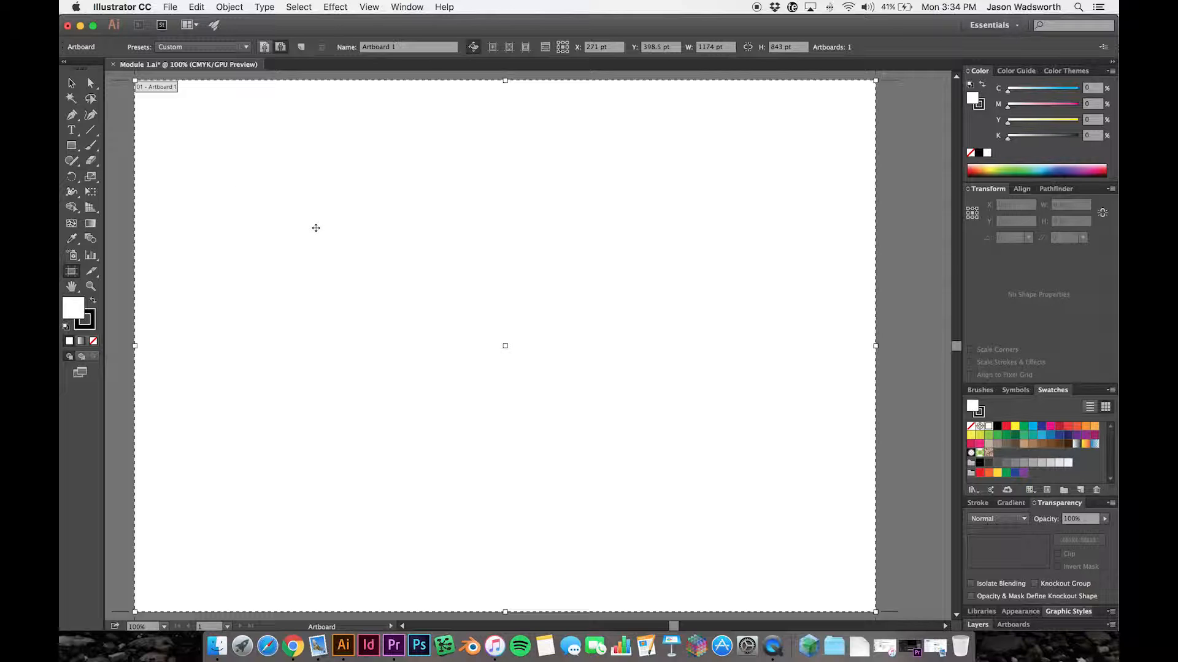
- Draw a 362 × 264 pt rectangle, a tall narrow one, a thin 6 × 436 pt one and a 224 pt square with the Rectangle tool
{"action": "left_click", "coordinate": [72, 147]}
{"action": "left_click_drag", "start_coordinate": [271, 142], "coordinate": [499, 308]}
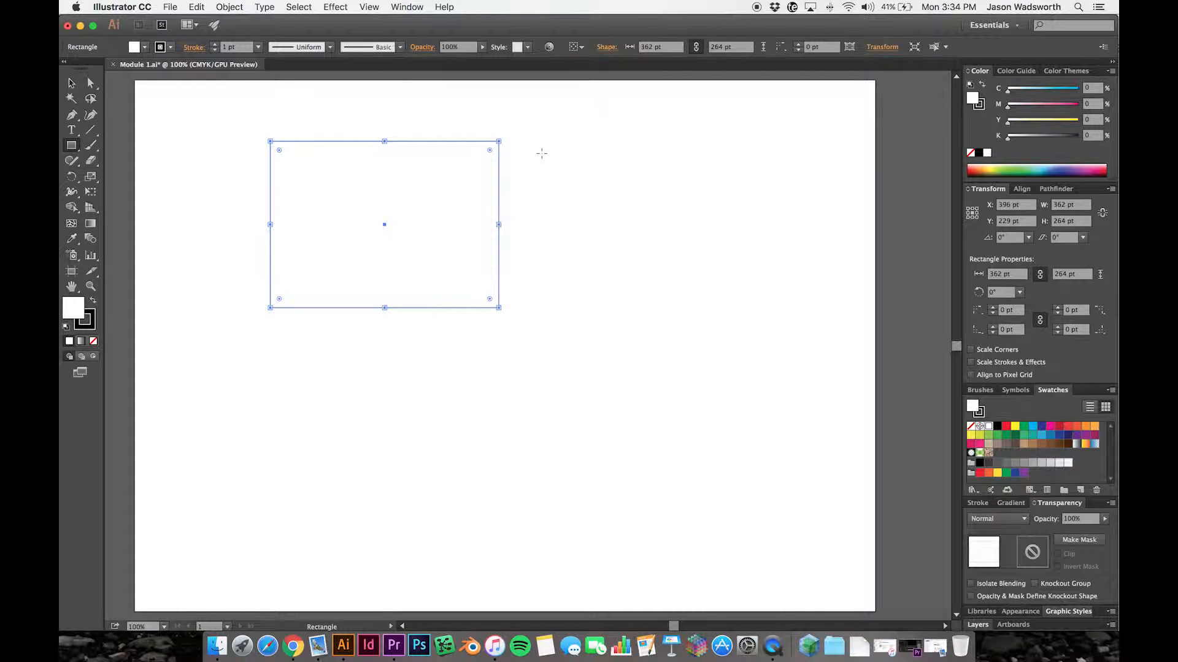
{"action": "left_click_drag", "start_coordinate": [558, 147], "coordinate": [587, 354]}
{"action": "left_click_drag", "start_coordinate": [703, 143], "coordinate": [699, 416]}
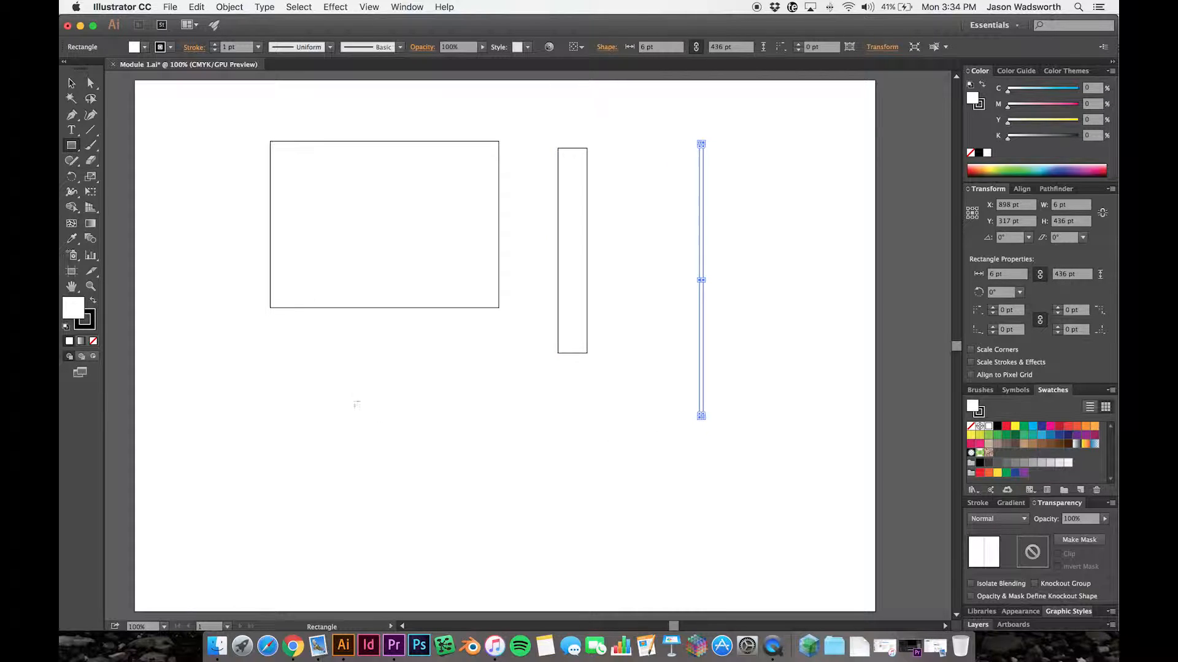
{"action": "mouse_move", "coordinate": [257, 372]}
{"action": "left_mouse_down"}
{"action": "mouse_move", "coordinate": [305, 386]}
{"action": "mouse_move", "coordinate": [410, 468]}
{"action": "mouse_move", "coordinate": [352, 495]}
{"action": "mouse_move", "coordinate": [379, 498]}
{"action": "mouse_move", "coordinate": [318, 458]}
{"action": "mouse_move", "coordinate": [304, 422]}
{"action": "mouse_move", "coordinate": [372, 460]}
{"action": "mouse_move", "coordinate": [298, 424]}
{"action": "mouse_move", "coordinate": [407, 454]}
{"action": "mouse_move", "coordinate": [398, 460]}
{"action": "left_mouse_up"}
- Move the square closer beneath the wide rectangle, and delete all four shapes from the artboard
{"action": "left_click", "coordinate": [71, 83]}
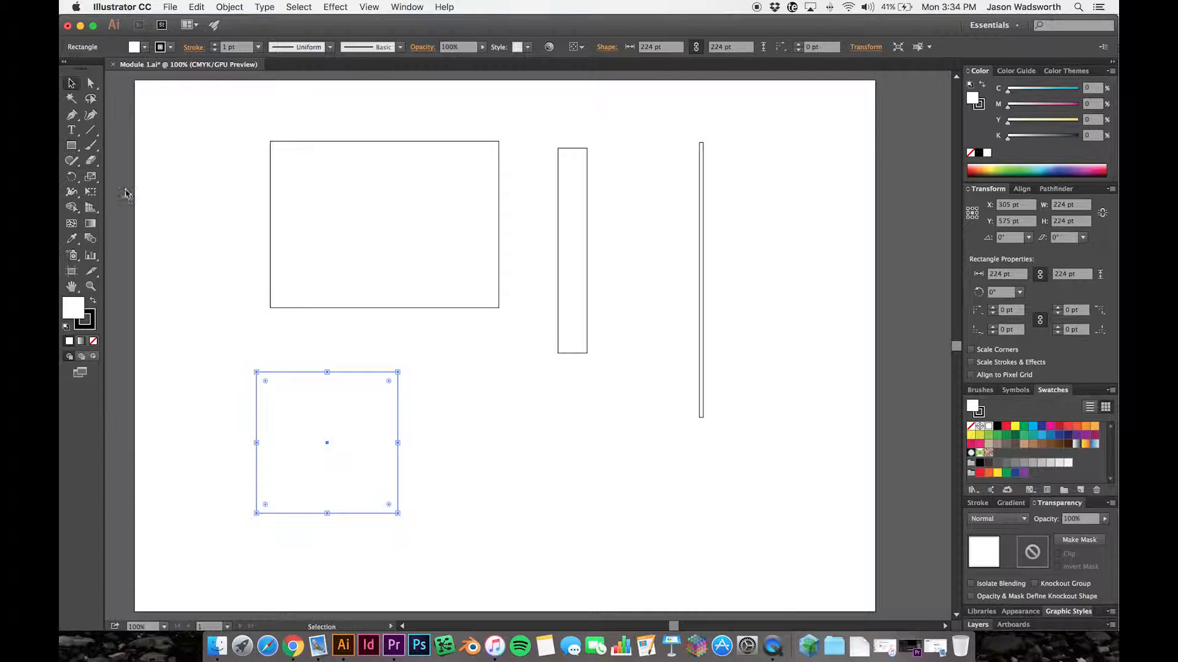
{"action": "left_click_drag", "start_coordinate": [367, 401], "coordinate": [463, 370]}
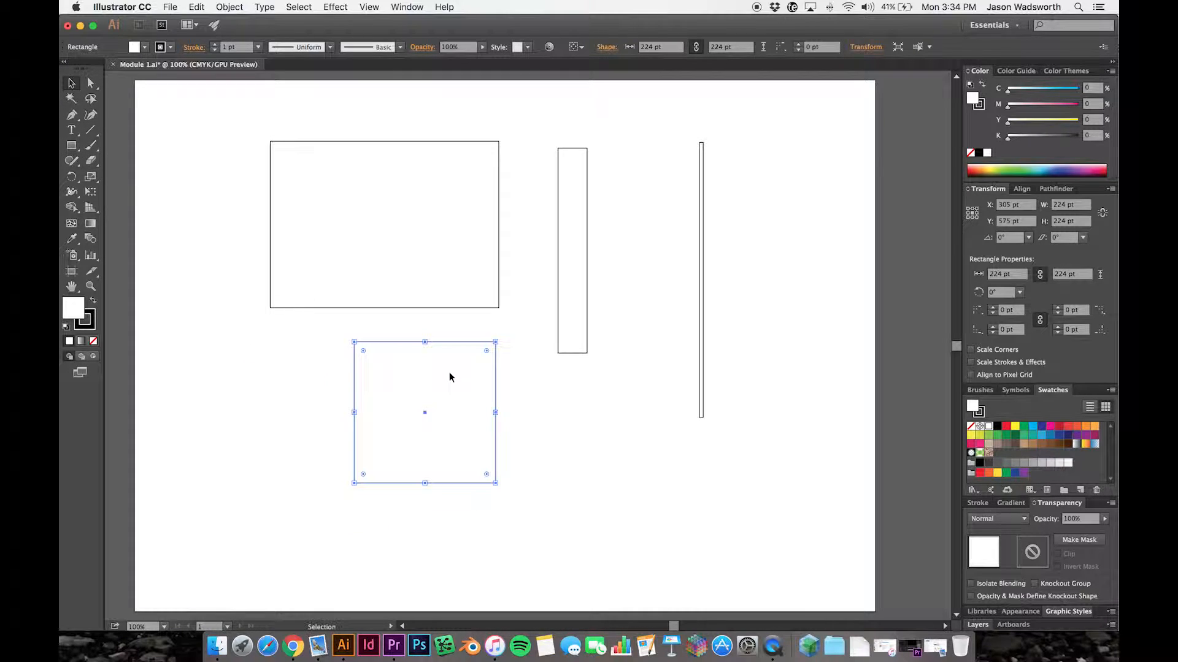
{"action": "left_click", "coordinate": [532, 426]}
{"action": "left_click_drag", "start_coordinate": [523, 516], "coordinate": [304, 338]}
{"action": "left_click", "coordinate": [676, 437]}
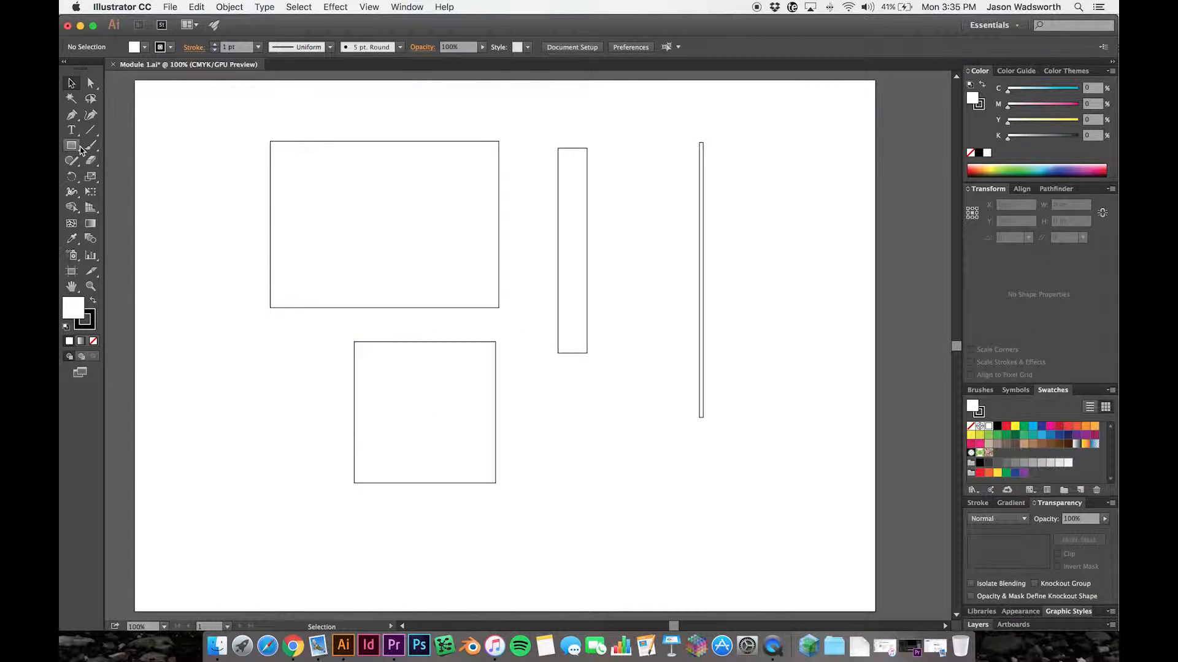
{"action": "left_click_drag", "start_coordinate": [791, 544], "coordinate": [222, 129]}
{"action": "key", "text": "Delete"}
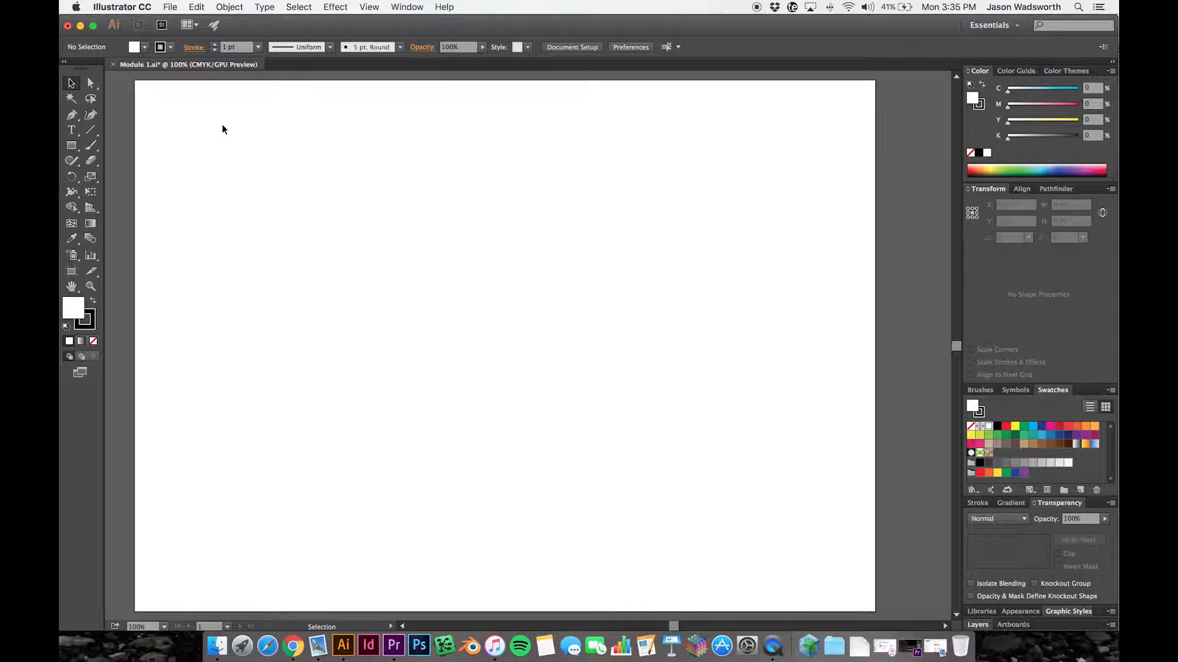
- Draw a circle about 459 pt in diameter with the Ellipse tool and move it toward the artboard's upper left
{"action": "left_click", "coordinate": [73, 150]}
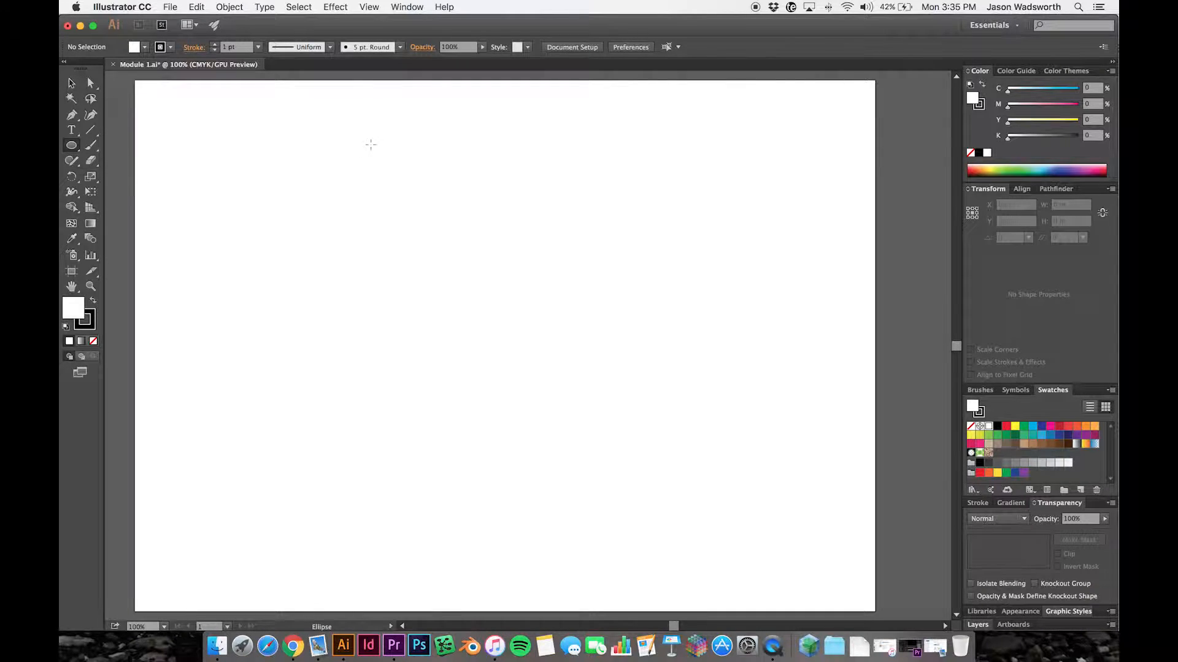
{"action": "left_click_drag", "start_coordinate": [291, 127], "coordinate": [581, 374]}
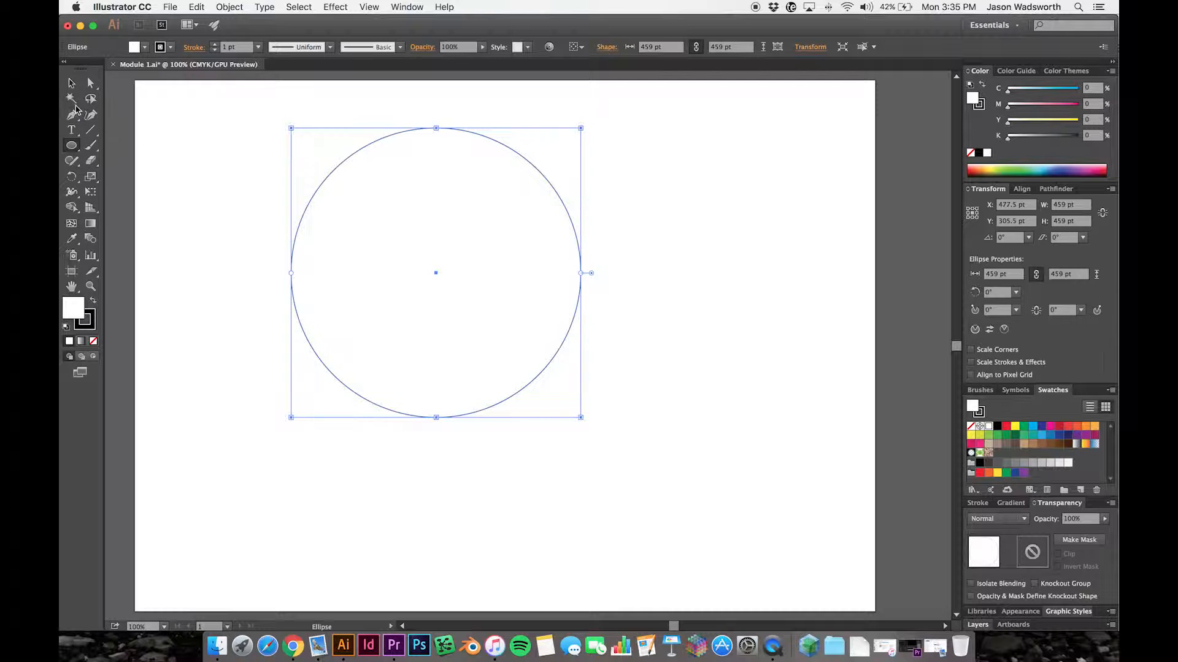
{"action": "left_click", "coordinate": [162, 175]}
{"action": "left_click", "coordinate": [615, 400]}
{"action": "key", "text": "v"}
{"action": "left_click", "coordinate": [660, 449]}
{"action": "left_click_drag", "start_coordinate": [504, 334], "coordinate": [432, 316]}
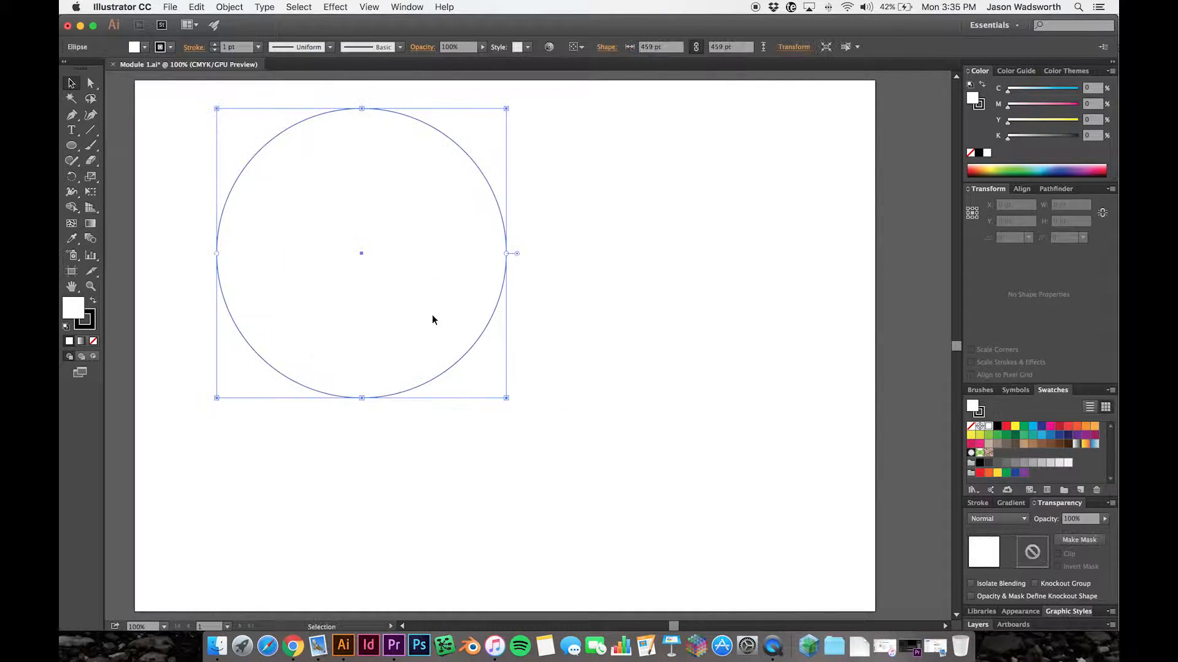
- Duplicate the circle and place the copy so it overlaps the lower part of the original
{"action": "key", "text": "super+v"}
{"action": "left_click_drag", "start_coordinate": [584, 309], "coordinate": [718, 214]}
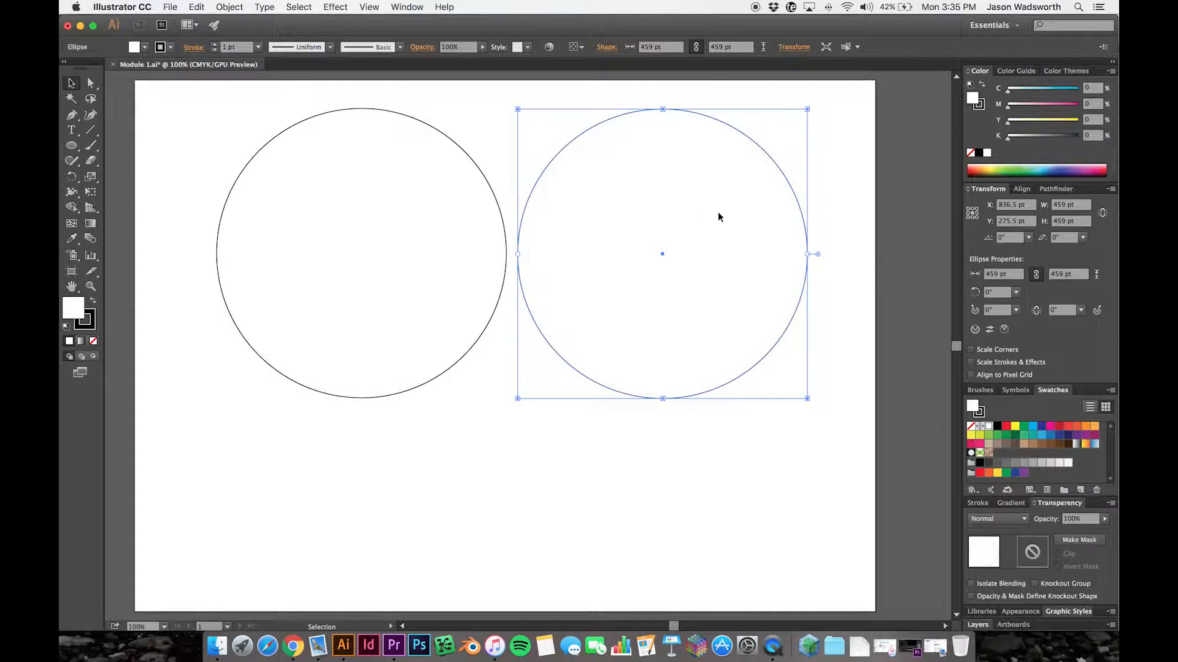
{"action": "left_click", "coordinate": [428, 440]}
{"action": "left_click_drag", "start_coordinate": [710, 192], "coordinate": [407, 345]}
{"action": "left_click", "coordinate": [414, 197]}
{"action": "left_click", "coordinate": [576, 378]}
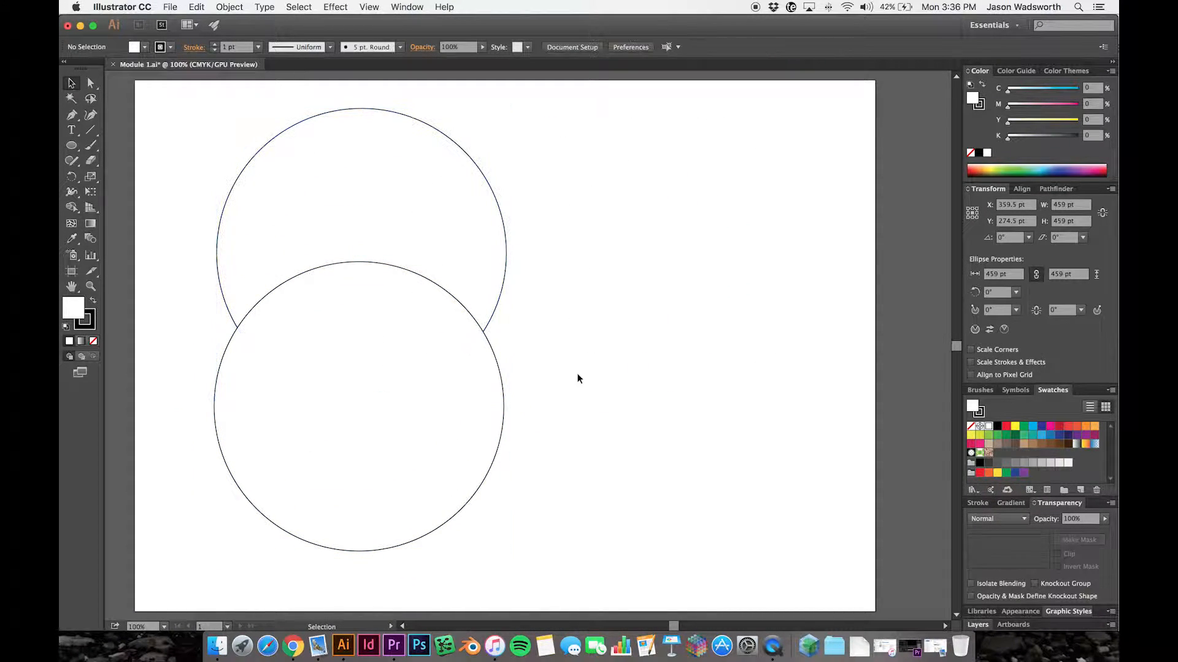
- Move both circles toward the middle of the artboard, with the copy directly below and partly overlapping the original
{"action": "left_click_drag", "start_coordinate": [421, 216], "coordinate": [534, 243]}
{"action": "left_click", "coordinate": [667, 408]}
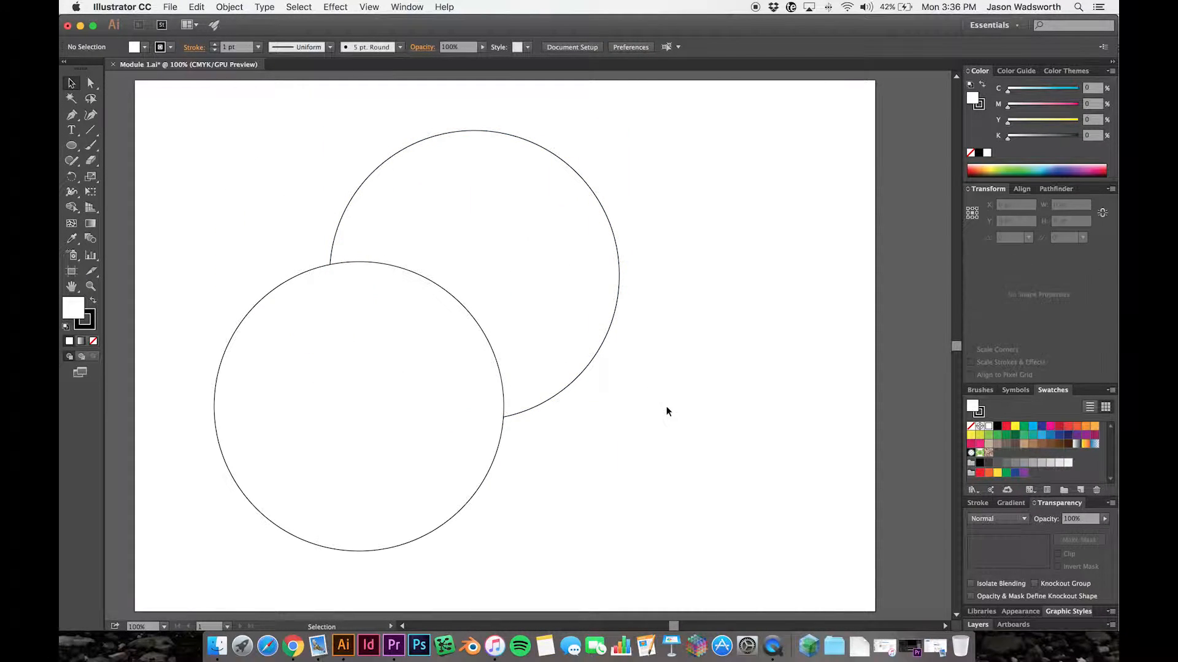
{"action": "left_click_drag", "start_coordinate": [322, 336], "coordinate": [433, 350]}
{"action": "left_click", "coordinate": [473, 181]}
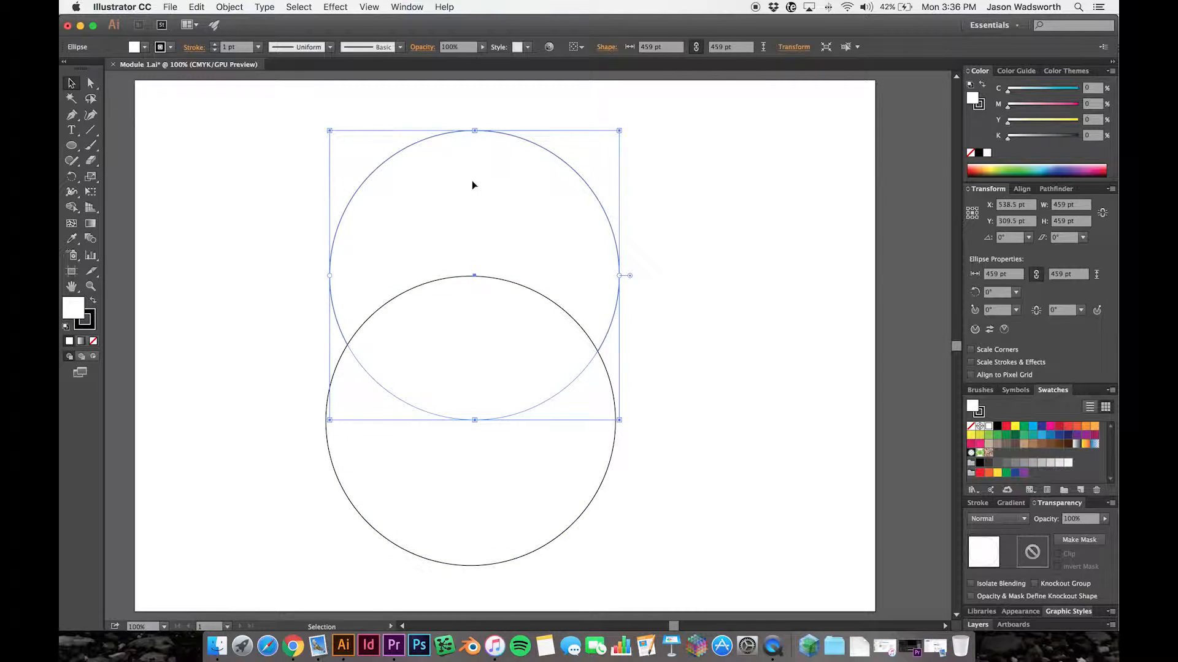
{"action": "left_click", "coordinate": [680, 314]}
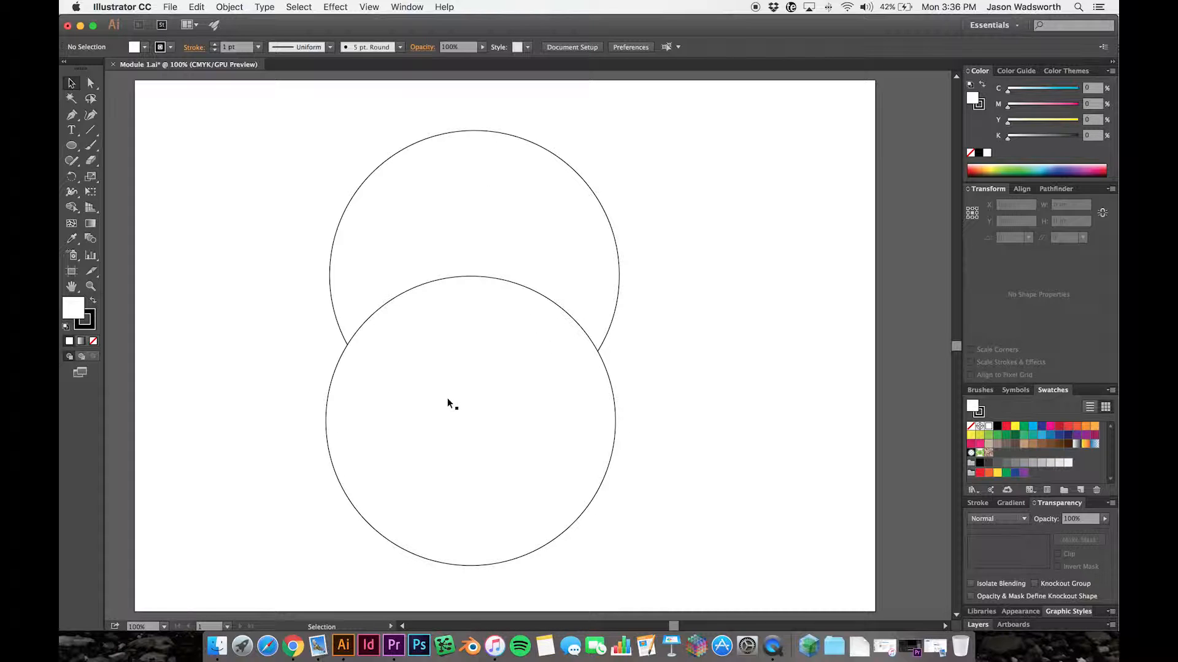
{"action": "left_click_drag", "start_coordinate": [486, 385], "coordinate": [484, 421]}
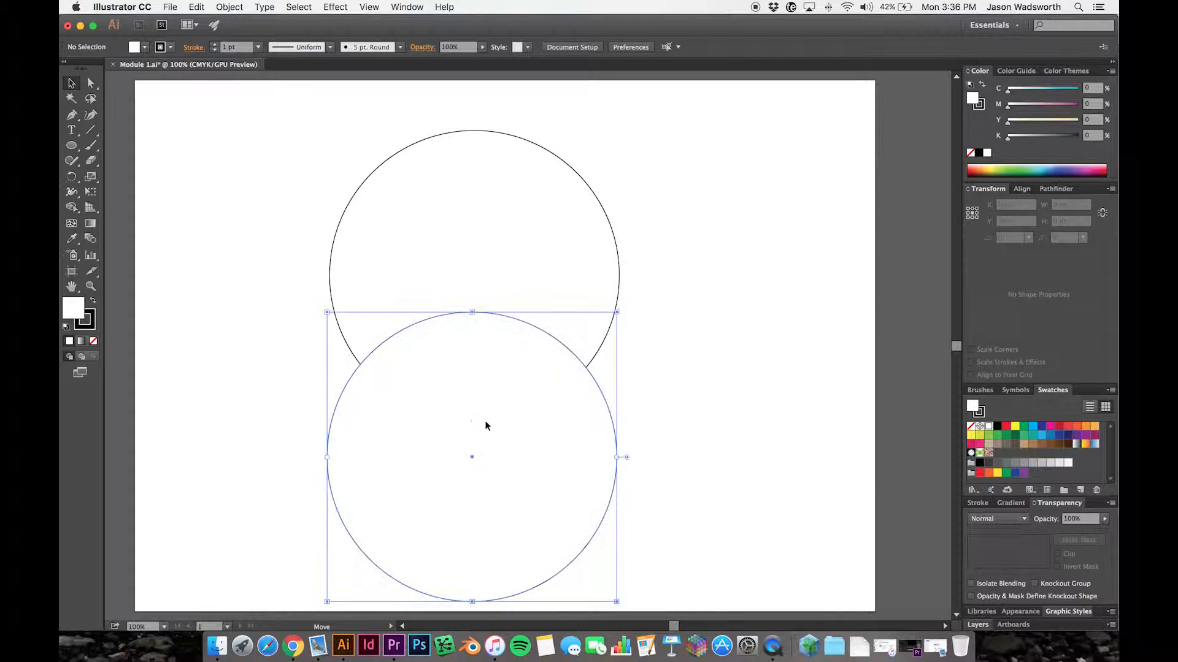
- Bring the upper circle to the front so it covers the top of the lower circle
{"action": "left_click", "coordinate": [541, 210]}
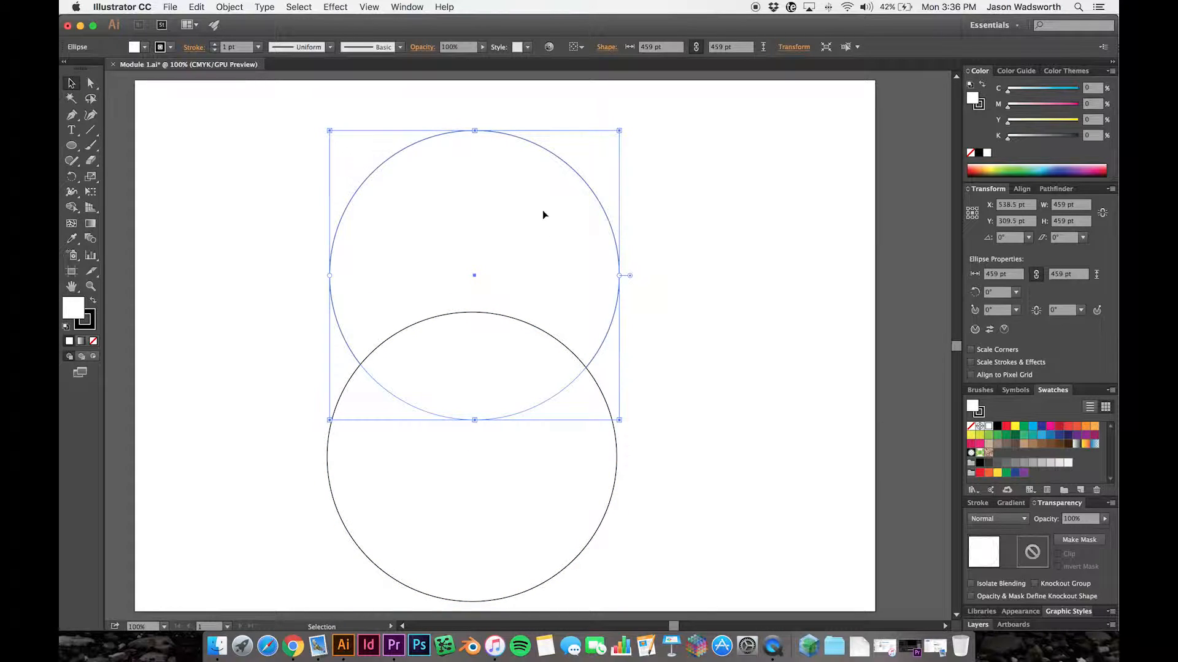
{"action": "right_click", "coordinate": [542, 214]}
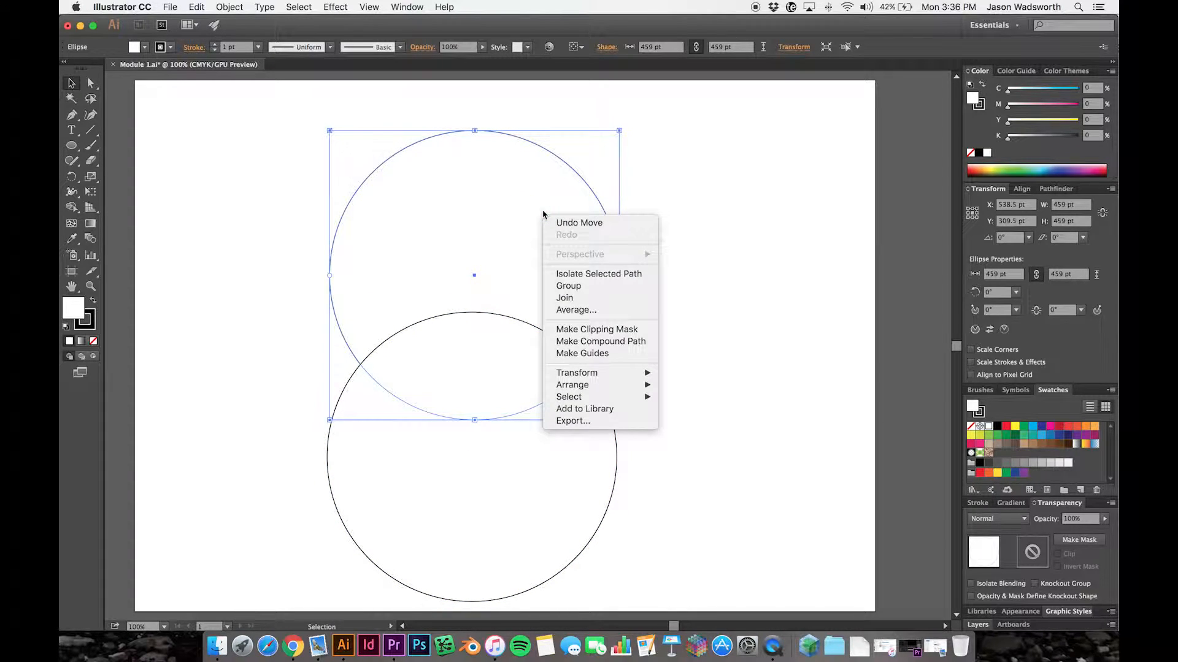
{"action": "mouse_move", "coordinate": [599, 389]}
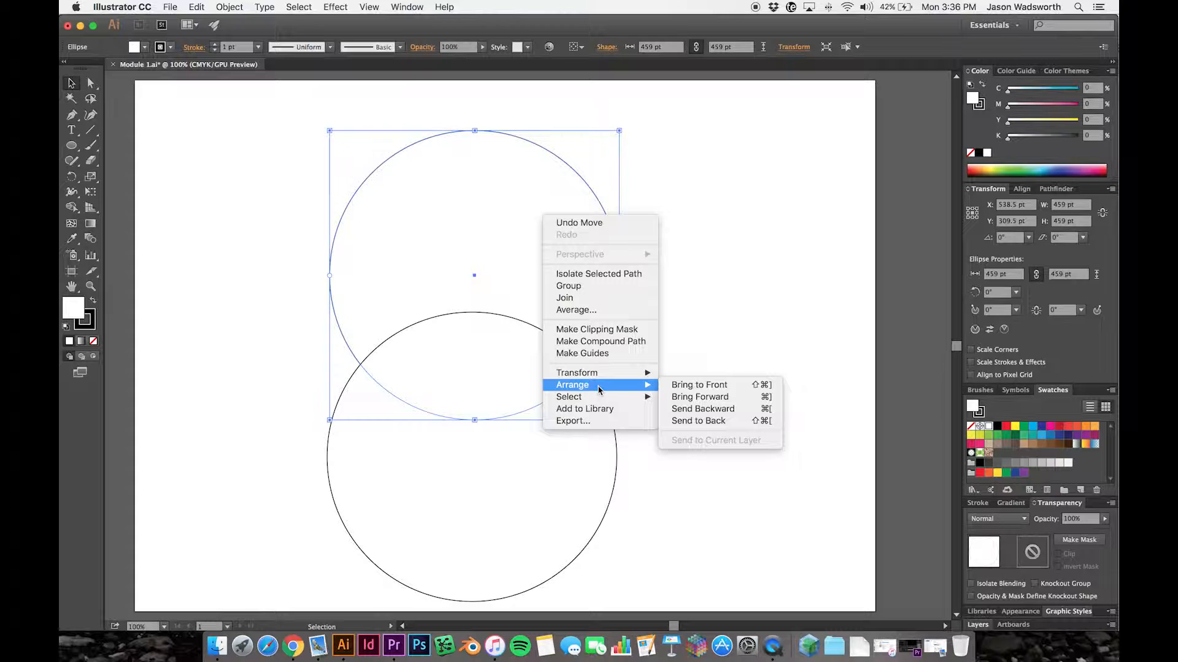
{"action": "left_click", "coordinate": [690, 385]}
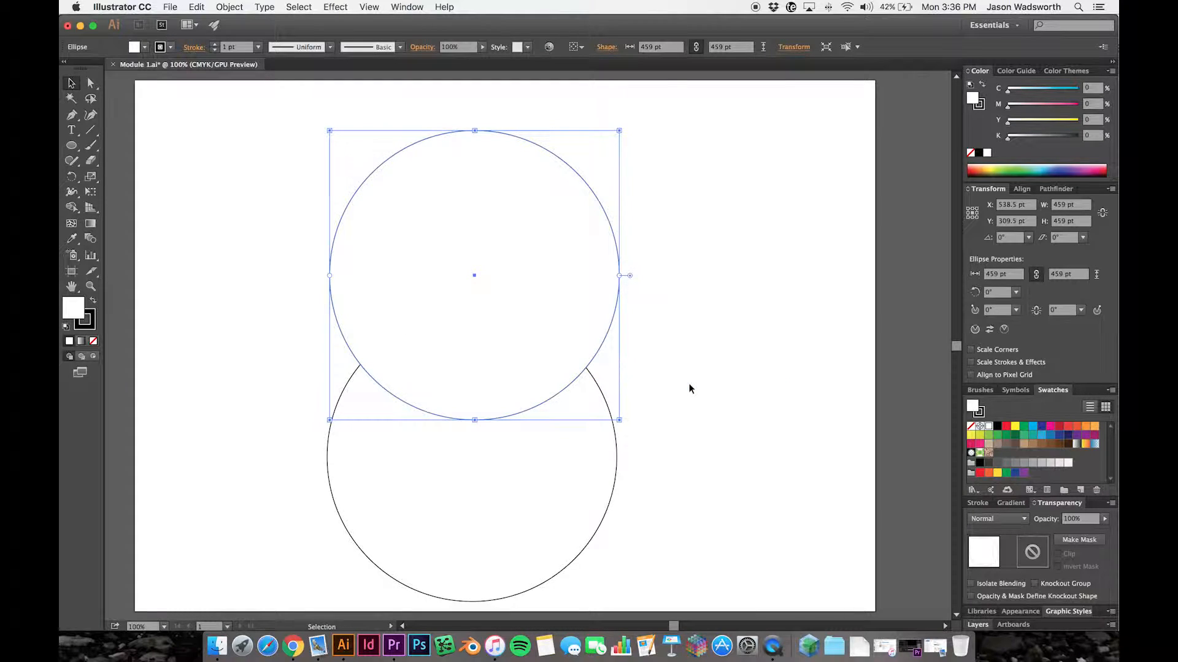
{"action": "left_click", "coordinate": [742, 374]}
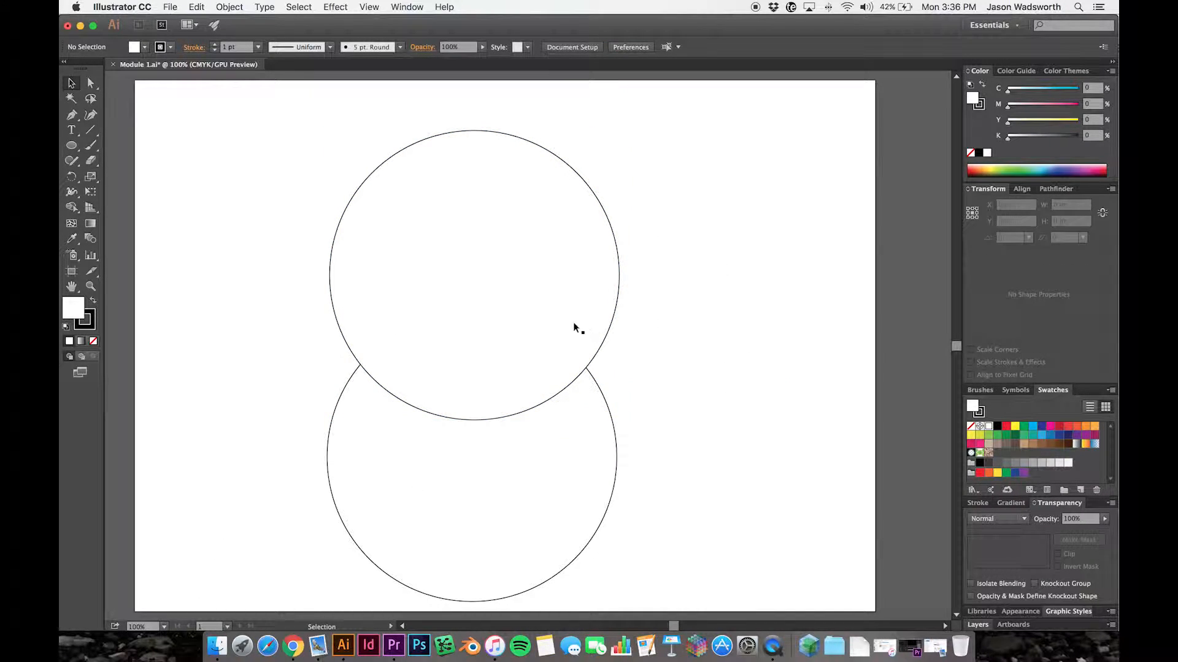
- Scale the upper circle down proportionally to about 352 pt and centre it above the lower circle
{"action": "left_click", "coordinate": [499, 304]}
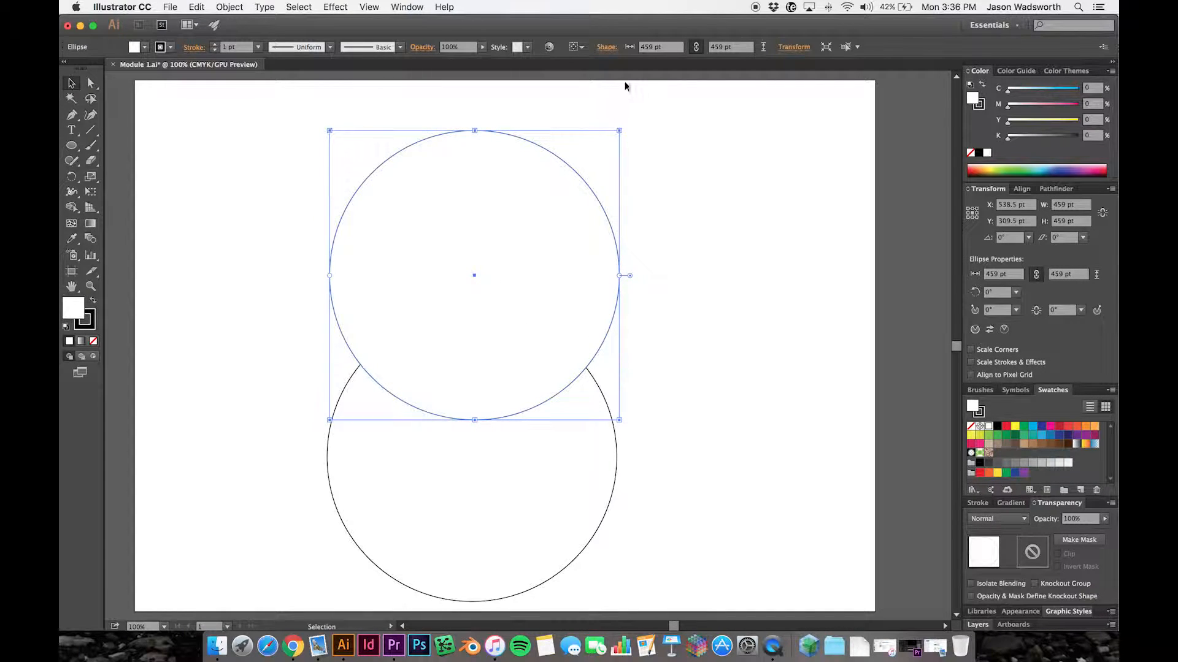
{"action": "left_click_drag", "start_coordinate": [621, 130], "coordinate": [555, 203]}
{"action": "left_click_drag", "start_coordinate": [489, 290], "coordinate": [513, 281]}
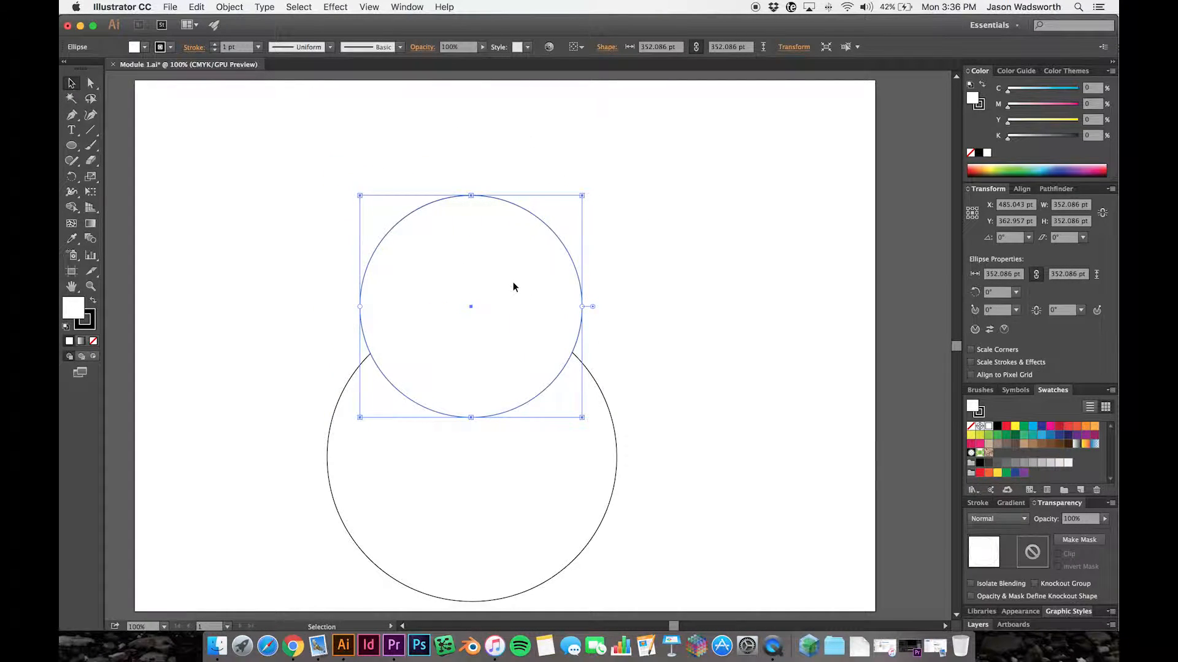
{"action": "left_click", "coordinate": [664, 347]}
{"action": "left_click", "coordinate": [529, 337]}
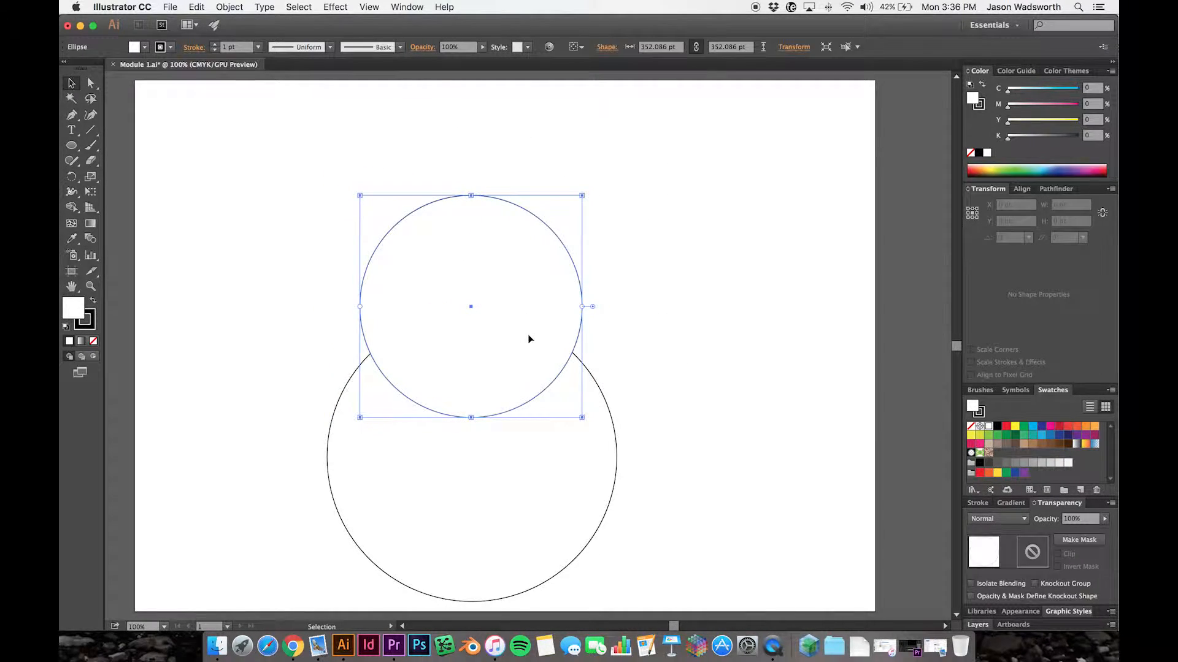
- Add a slightly smaller copy of the upper circle, centred above it and overlapping its upper part
{"action": "key", "text": "a"}
{"action": "key", "text": "super+c"}
{"action": "key", "text": "super+v"}
{"action": "left_click_drag", "start_coordinate": [607, 310], "coordinate": [695, 173]}
{"action": "left_click_drag", "start_coordinate": [729, 97], "coordinate": [705, 122]}
{"action": "left_click_drag", "start_coordinate": [678, 191], "coordinate": [546, 153]}
{"action": "left_click", "coordinate": [670, 266]}
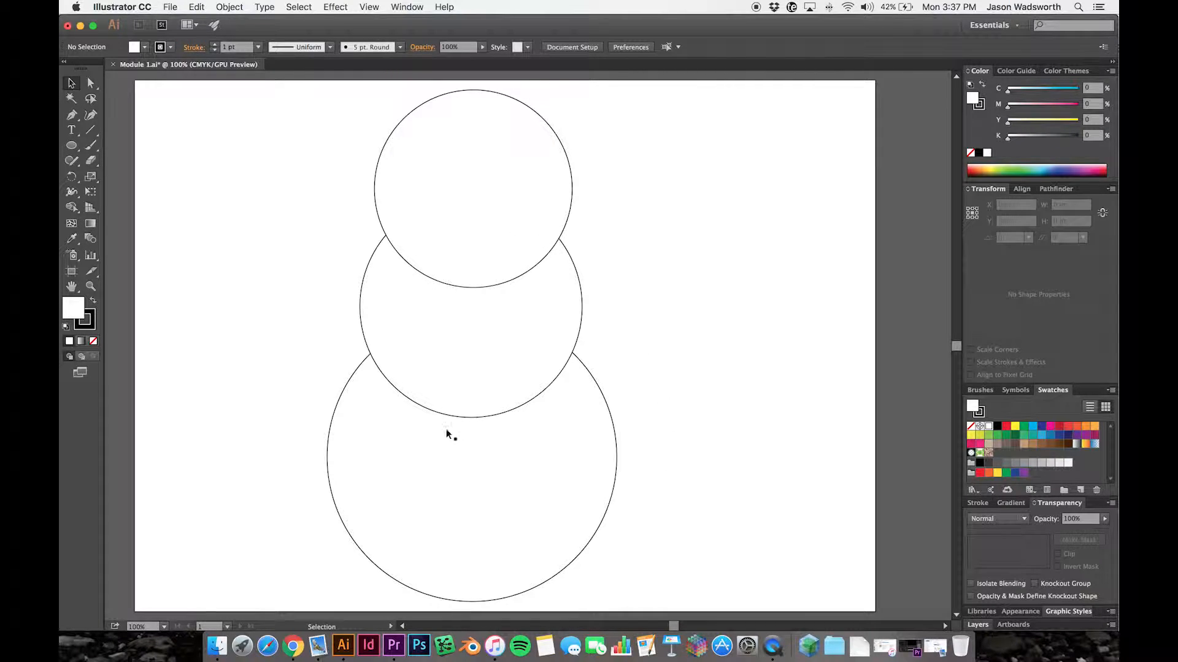
- Delete all three circles and draw a five-pointed star about 256 by 262 pt in the upper middle of the artboard
{"action": "left_click_drag", "start_coordinate": [708, 568], "coordinate": [259, 112]}
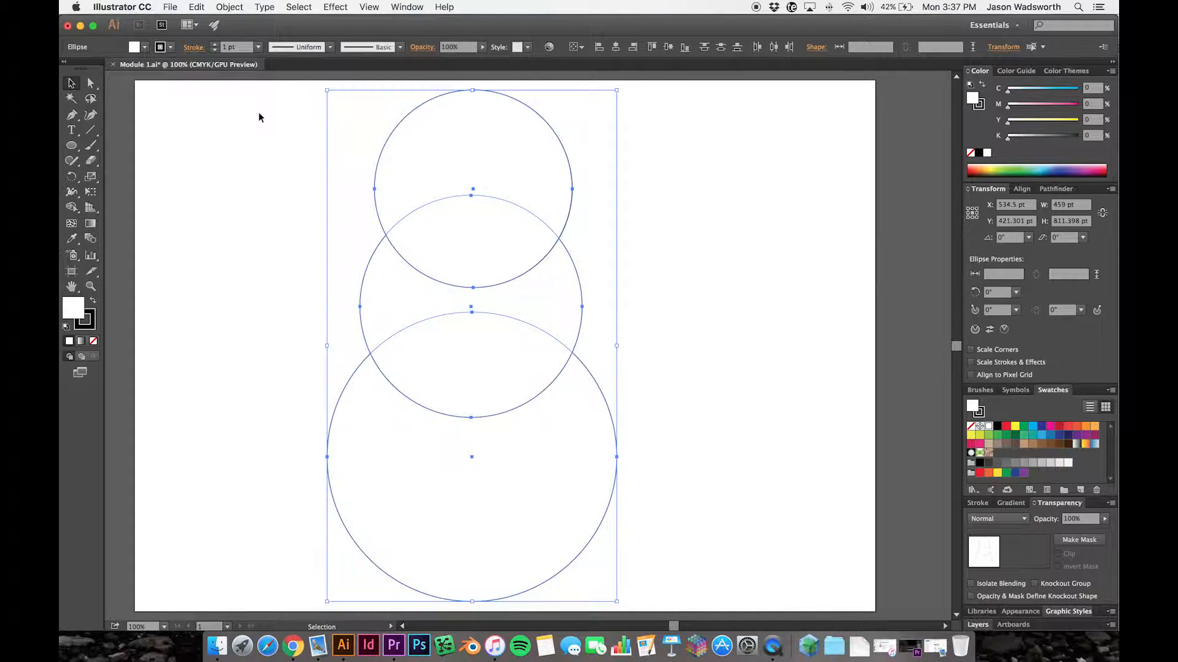
{"action": "key", "text": "Delete"}
{"action": "left_click", "coordinate": [70, 147]}
{"action": "left_click_drag", "start_coordinate": [71, 147], "coordinate": [151, 205]}
{"action": "left_click_drag", "start_coordinate": [422, 169], "coordinate": [348, 214]}
{"action": "left_click", "coordinate": [71, 83]}
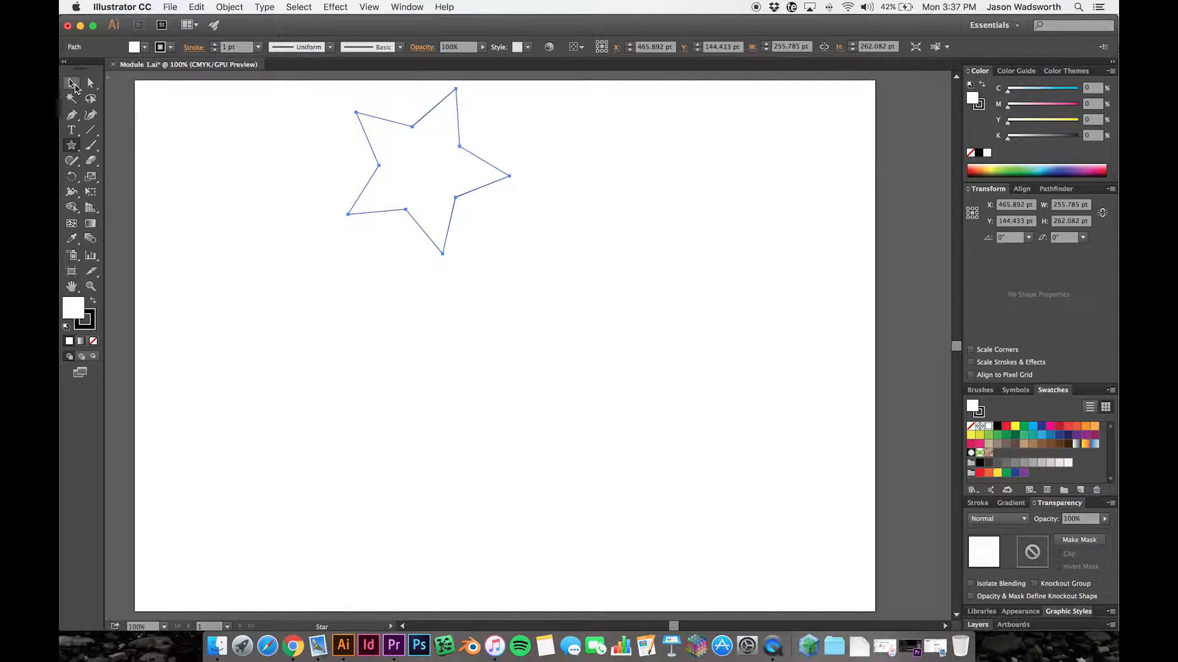
{"action": "left_click_drag", "start_coordinate": [399, 152], "coordinate": [413, 278]}
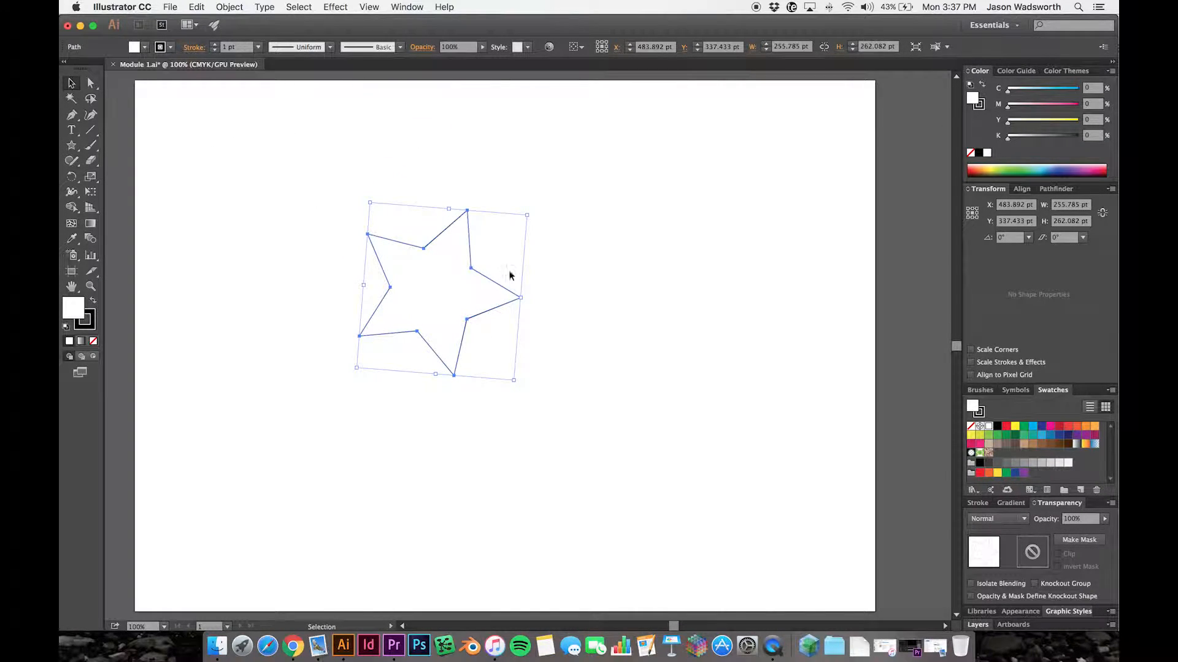
- Pull the star's upper, right and lower tips inward toward its centre with the Direct Selection tool
{"action": "left_click", "coordinate": [91, 84]}
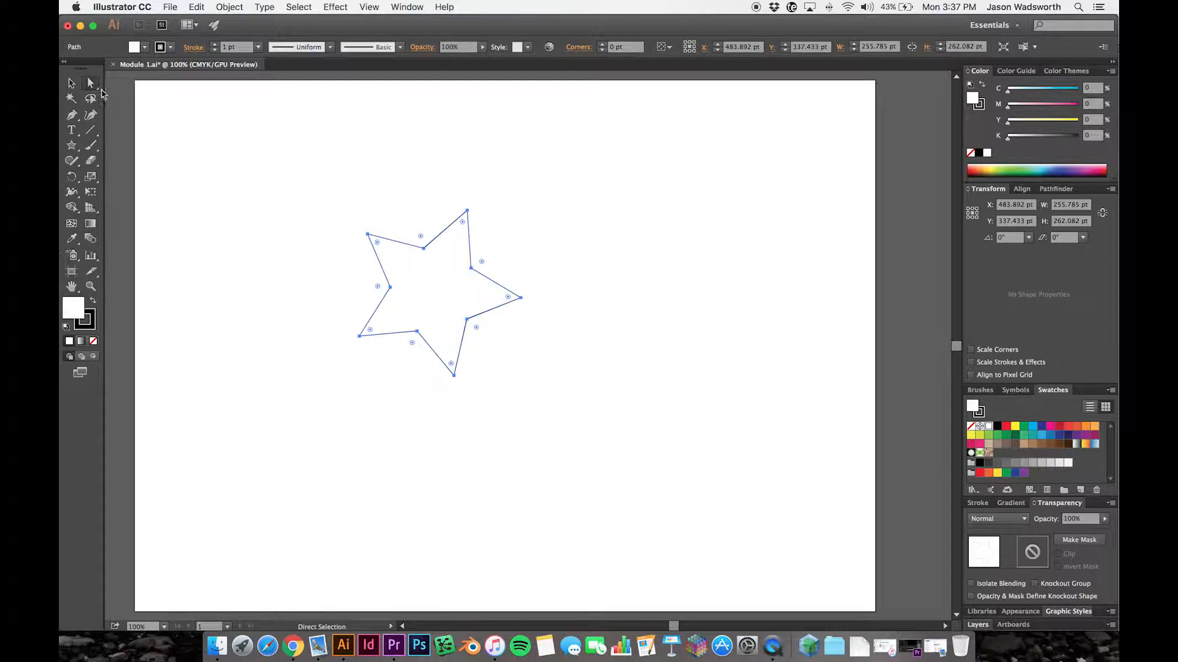
{"action": "left_click", "coordinate": [468, 214]}
{"action": "left_click_drag", "start_coordinate": [467, 213], "coordinate": [430, 291]}
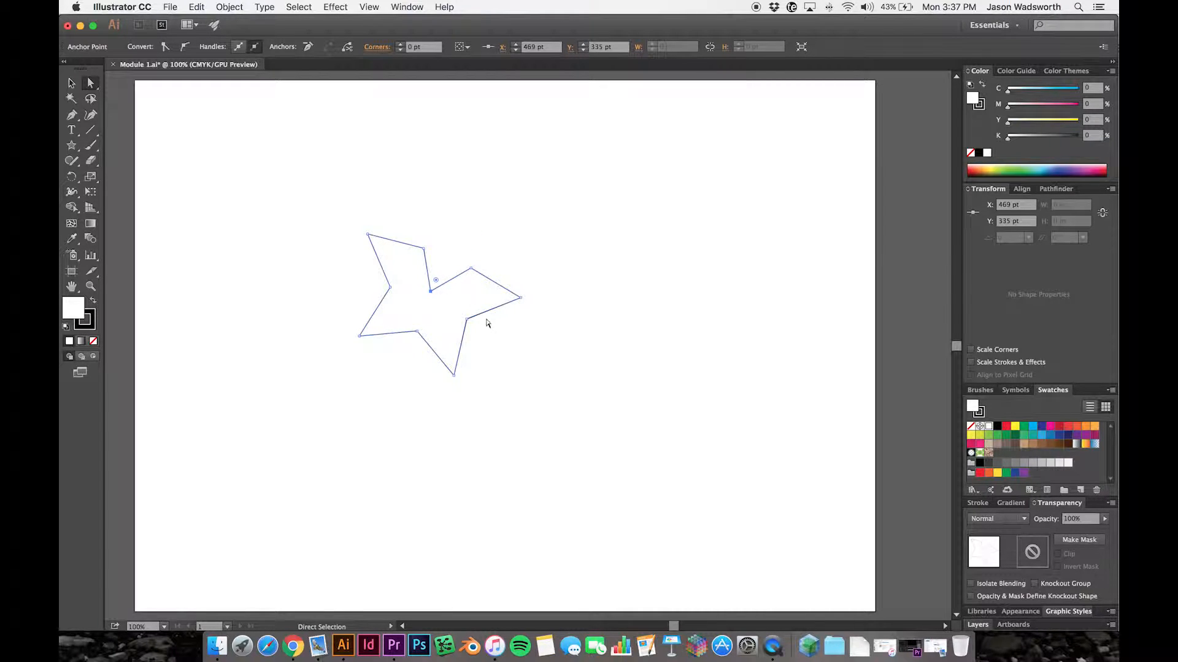
{"action": "left_click_drag", "start_coordinate": [521, 298], "coordinate": [447, 298]}
{"action": "left_click_drag", "start_coordinate": [454, 376], "coordinate": [432, 310]}
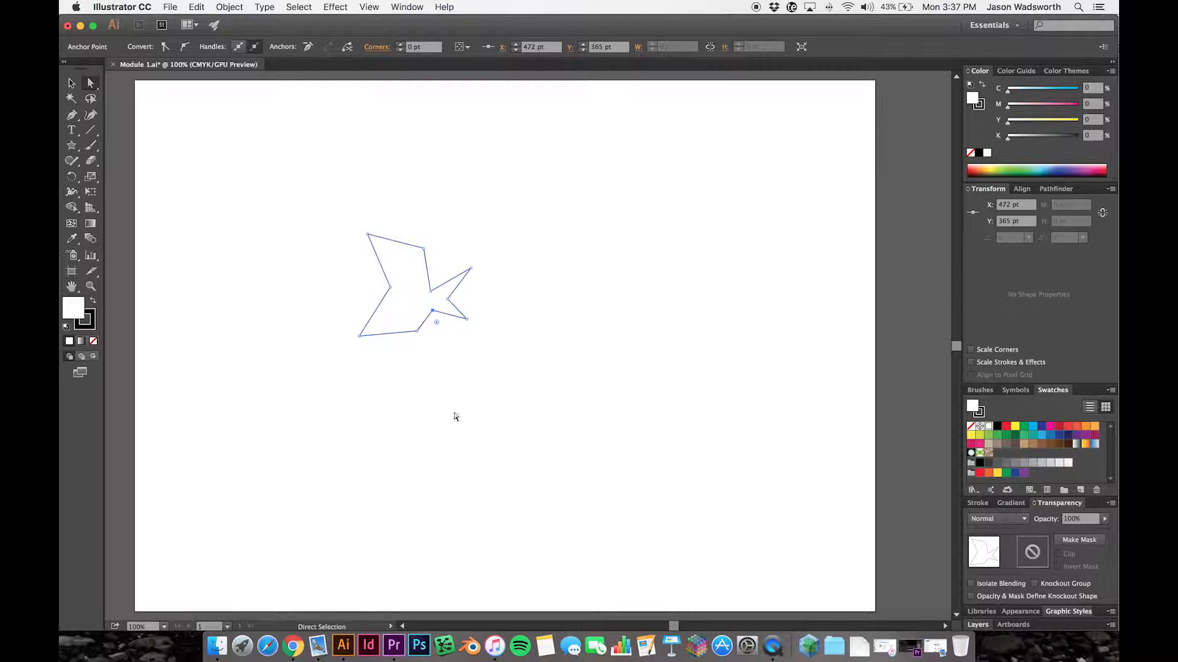
- Remove the five anchor points on the right side of the reshaped star with the Delete Anchor Point tool
{"action": "left_click", "coordinate": [347, 248]}
{"action": "left_click", "coordinate": [464, 319]}
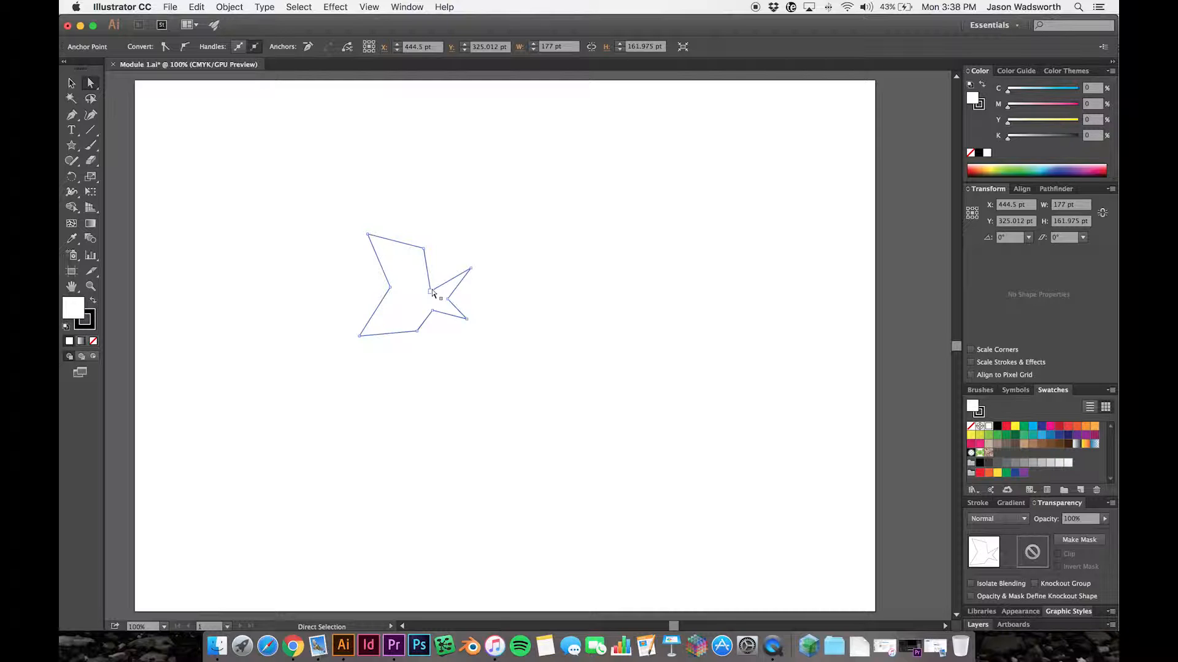
{"action": "left_click", "coordinate": [73, 118]}
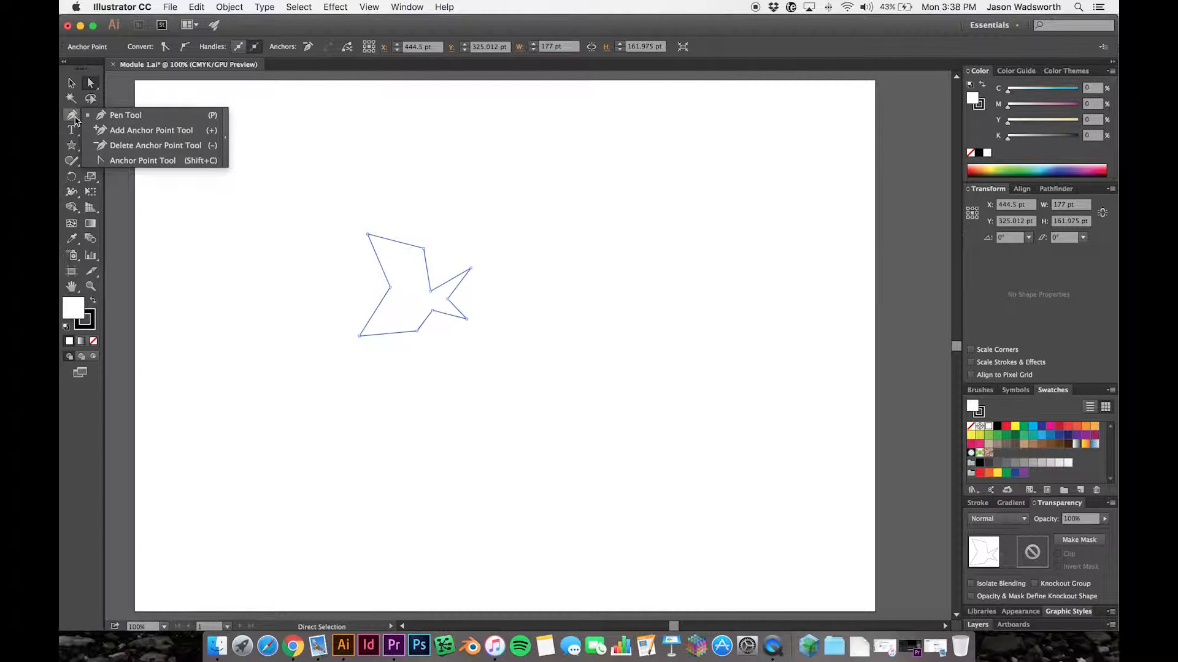
{"action": "left_click", "coordinate": [122, 147]}
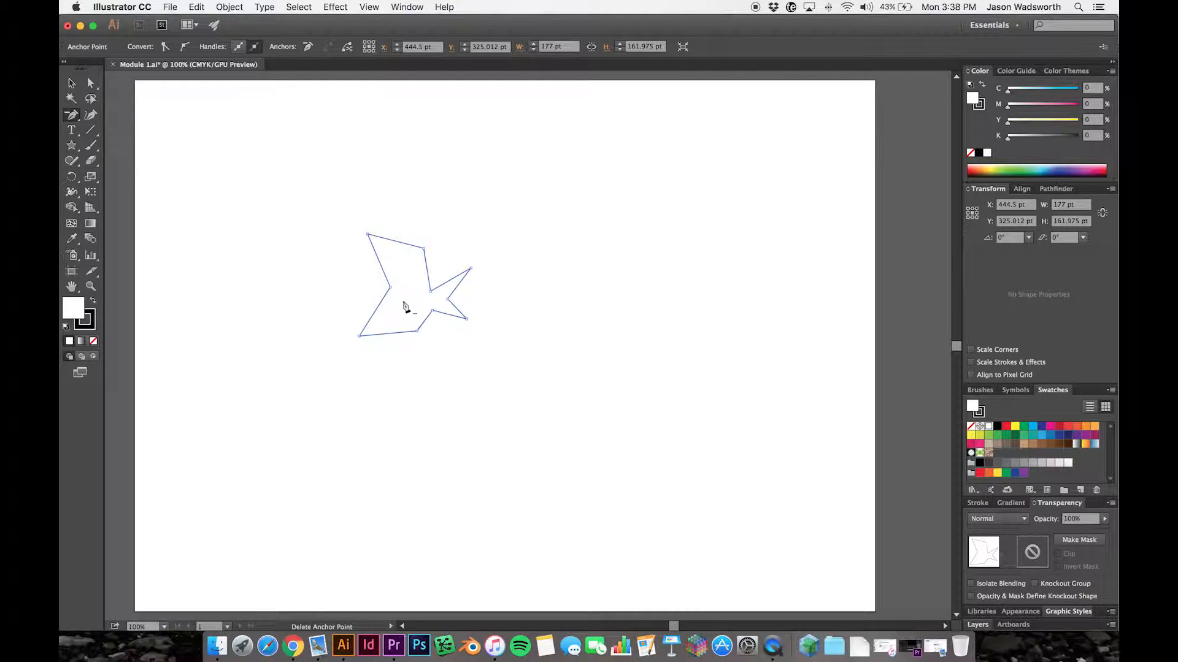
{"action": "left_click", "coordinate": [467, 320]}
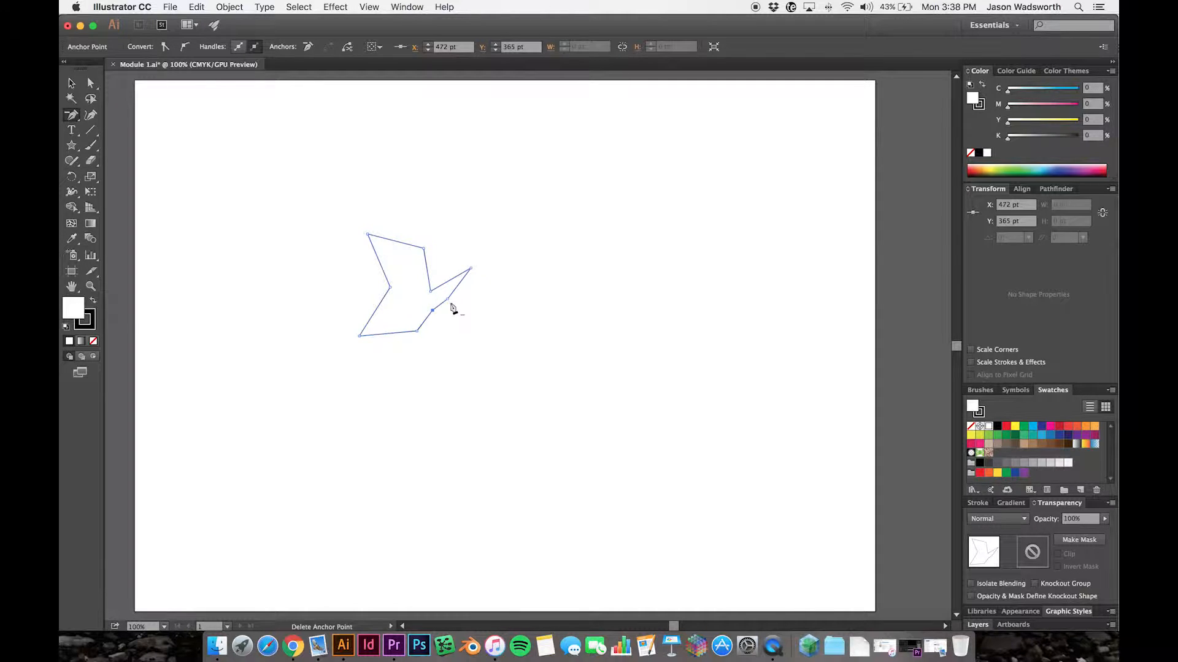
{"action": "left_click", "coordinate": [448, 301]}
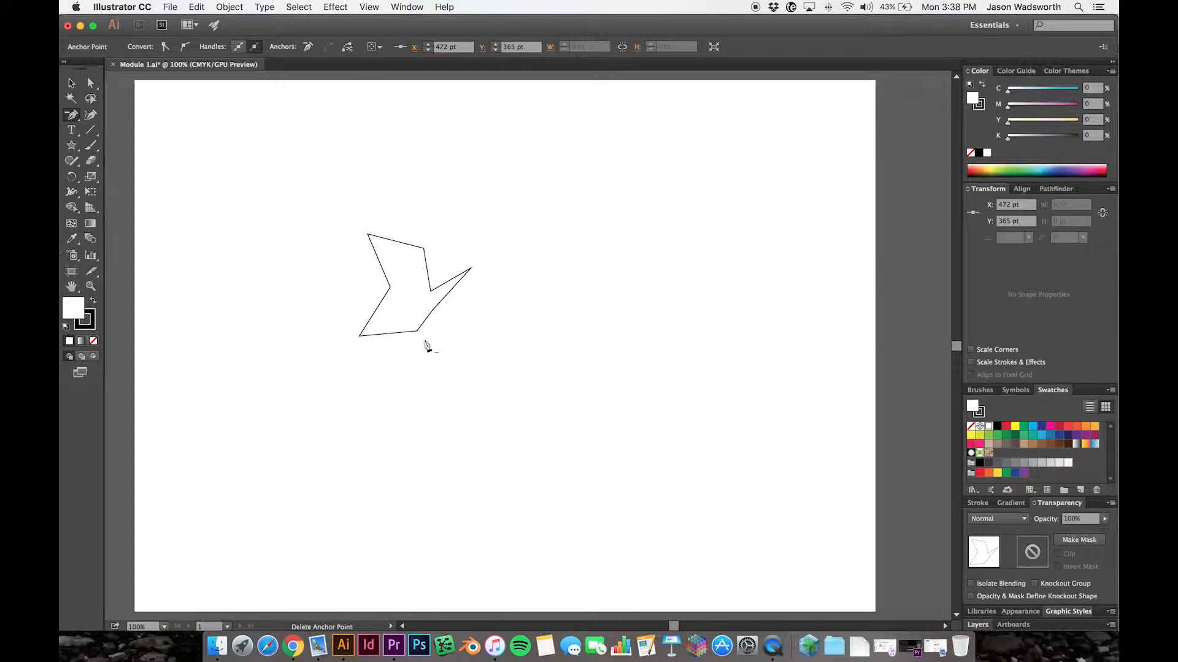
{"action": "left_click", "coordinate": [470, 269]}
{"action": "mouse_move", "coordinate": [434, 315]}
{"action": "left_mouse_down"}
{"action": "mouse_move", "coordinate": [434, 326]}
{"action": "mouse_move", "coordinate": [431, 298]}
{"action": "left_mouse_up"}
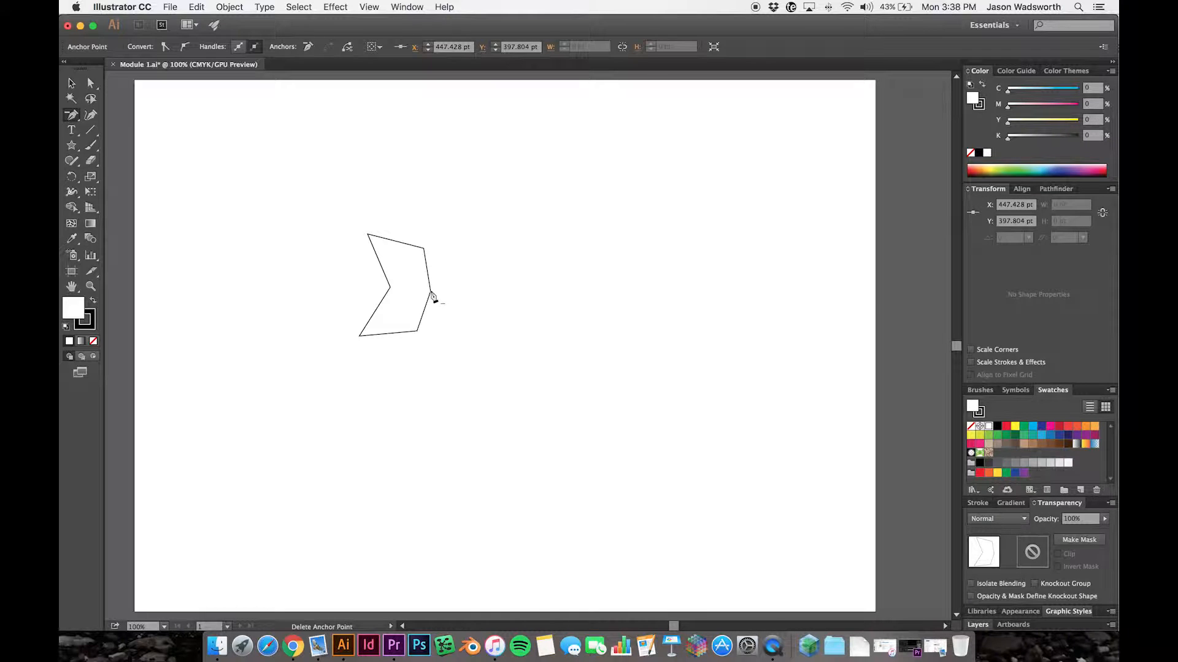
{"action": "left_click", "coordinate": [431, 295]}
{"action": "left_click", "coordinate": [71, 84]}
{"action": "left_click", "coordinate": [528, 395]}
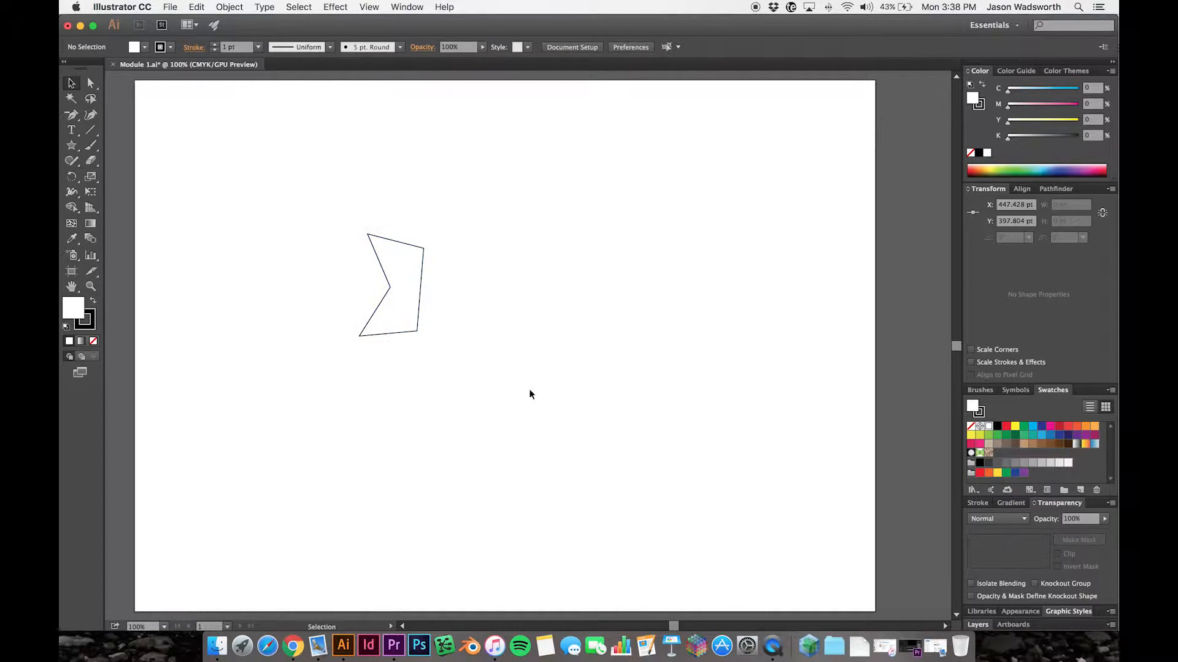
- Rotate the remaining notched shape about 90° clockwise so its notch faces upward
{"action": "left_click", "coordinate": [404, 328]}
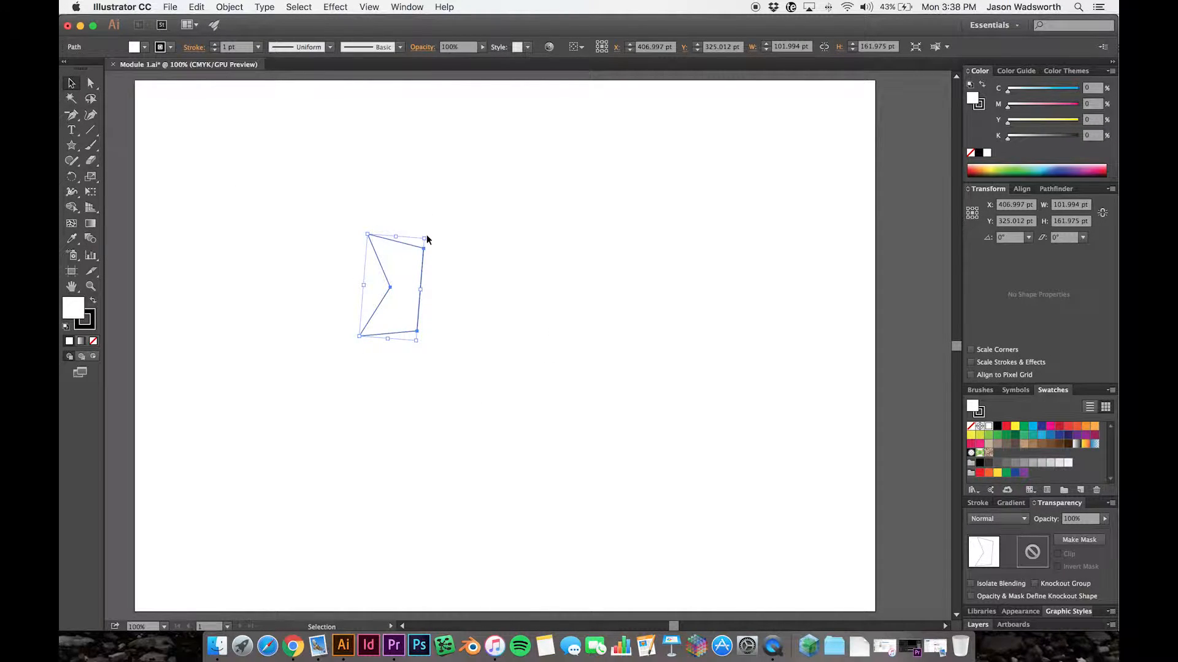
{"action": "left_click_drag", "start_coordinate": [426, 232], "coordinate": [468, 324]}
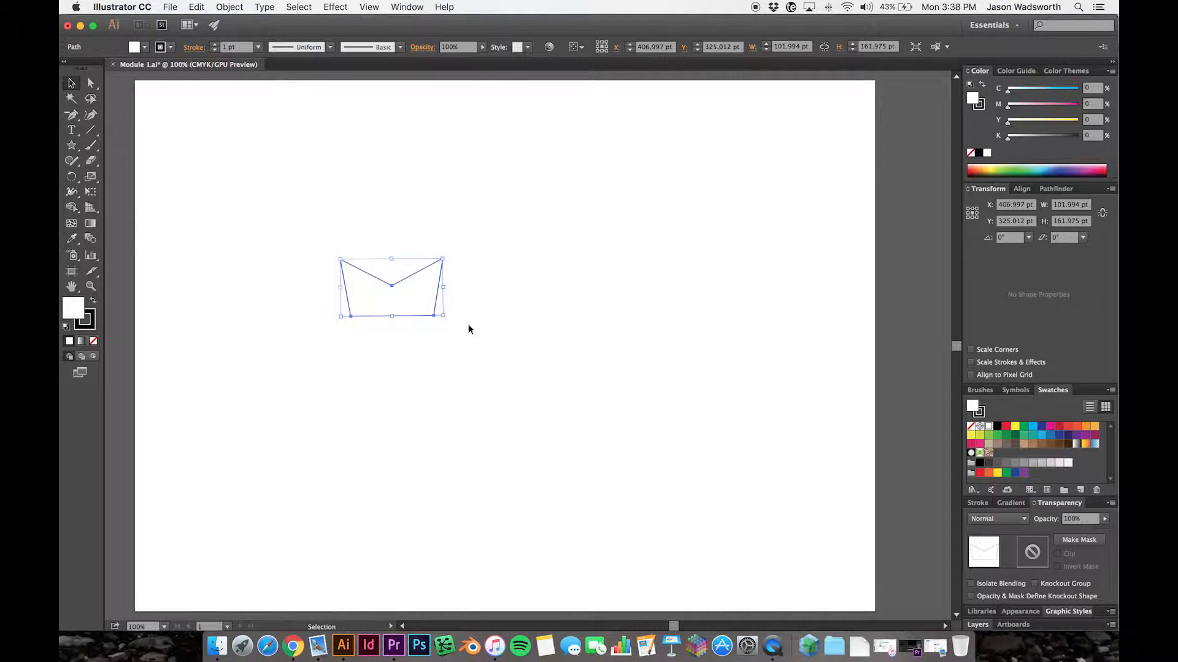
{"action": "left_click", "coordinate": [443, 371]}
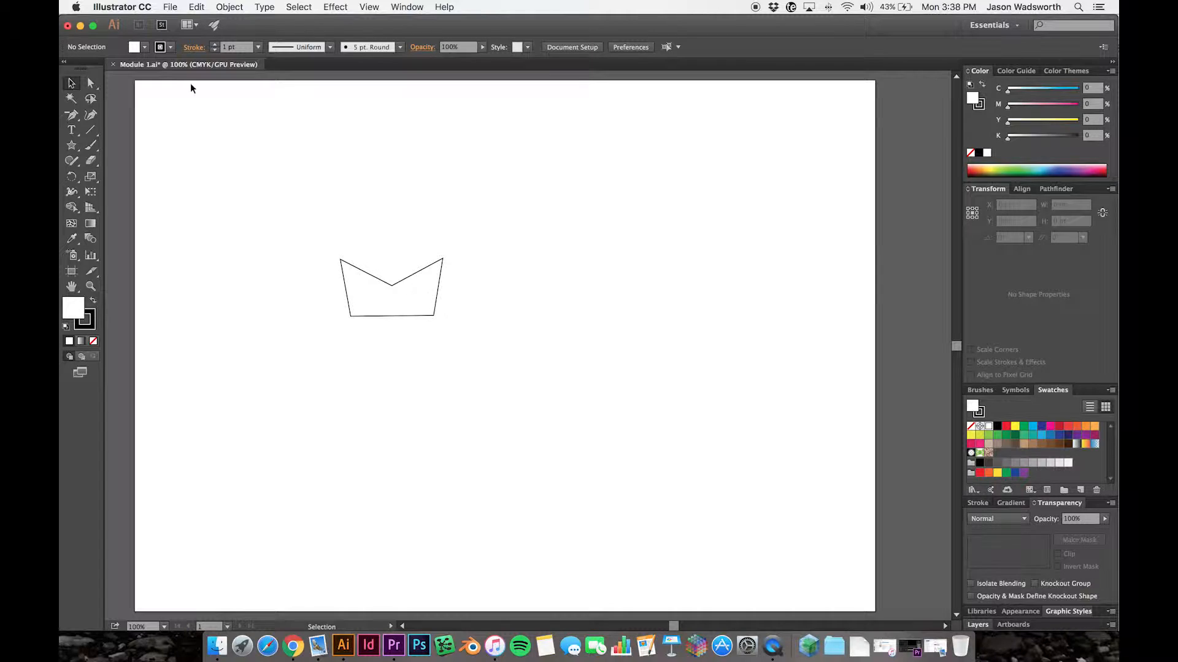
- Delete the notched shape from the artboard
{"action": "left_click", "coordinate": [91, 82]}
{"action": "left_click", "coordinate": [429, 315]}
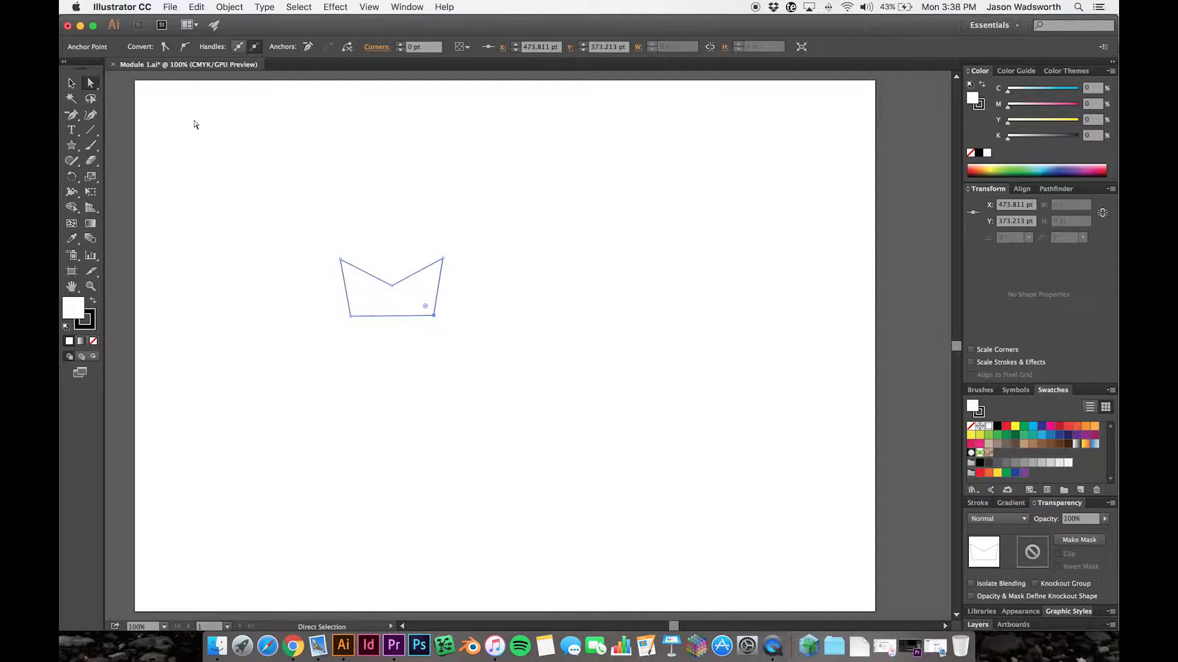
{"action": "left_click", "coordinate": [71, 82]}
{"action": "left_click", "coordinate": [314, 243]}
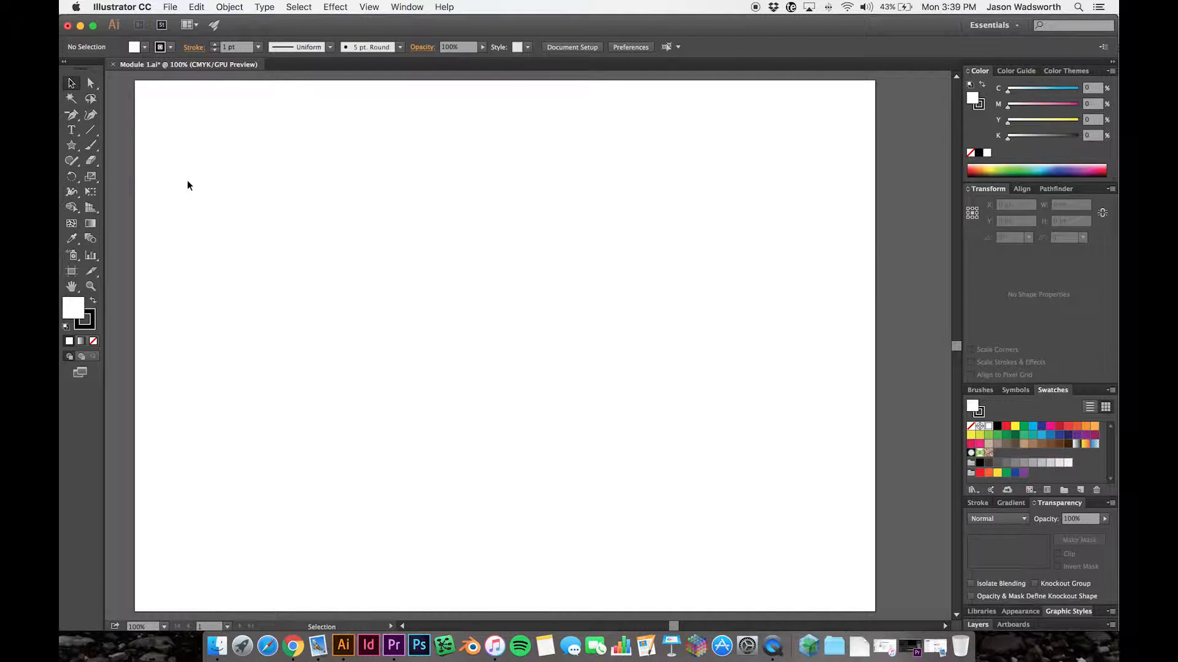
- Draw a closed, roughly round polygon with ten straight sides, about 471 by 394 pt, using the Pen tool in the artboard's upper left
{"action": "left_click", "coordinate": [73, 123]}
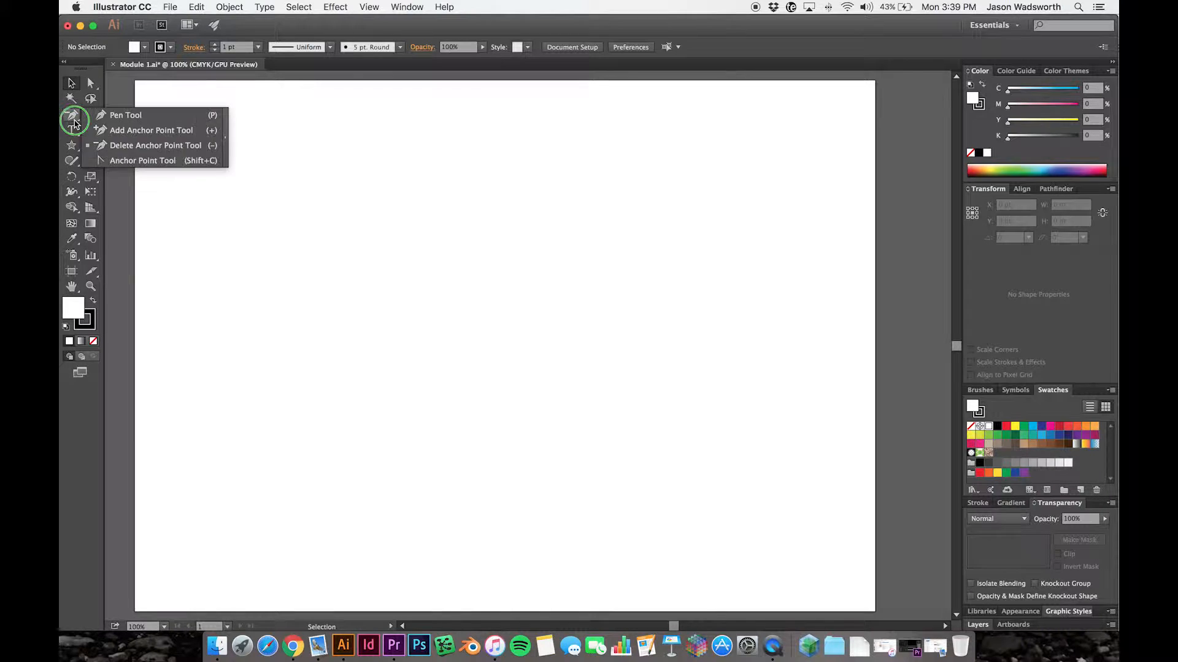
{"action": "left_click", "coordinate": [116, 118]}
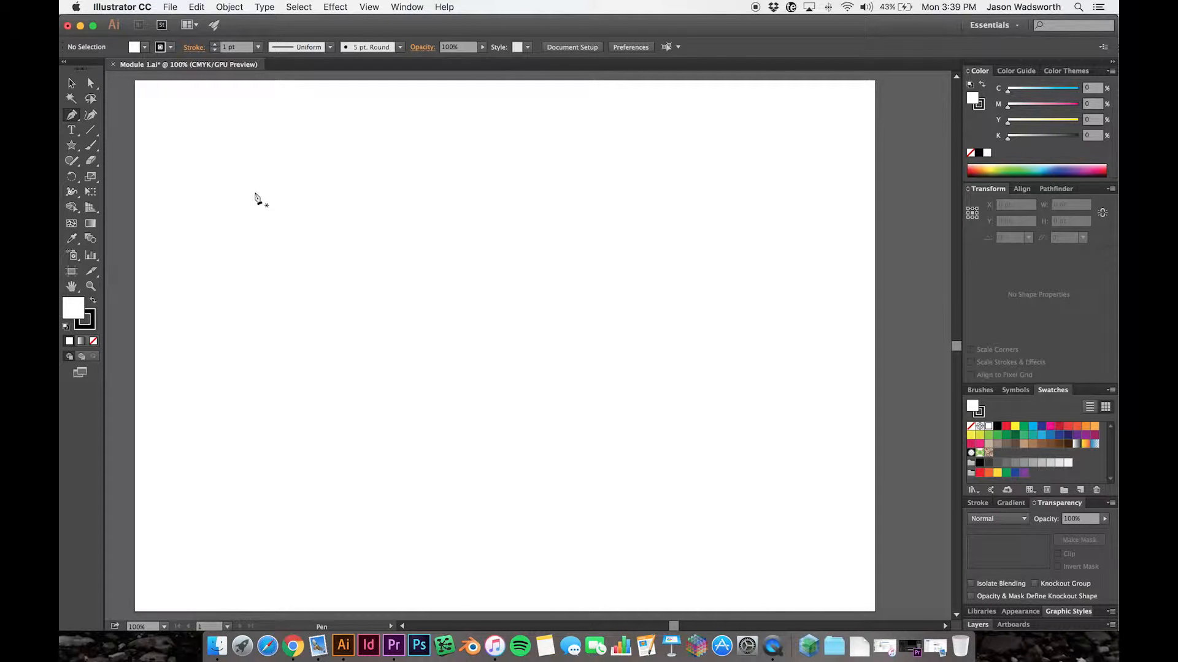
{"action": "left_click", "coordinate": [266, 134]}
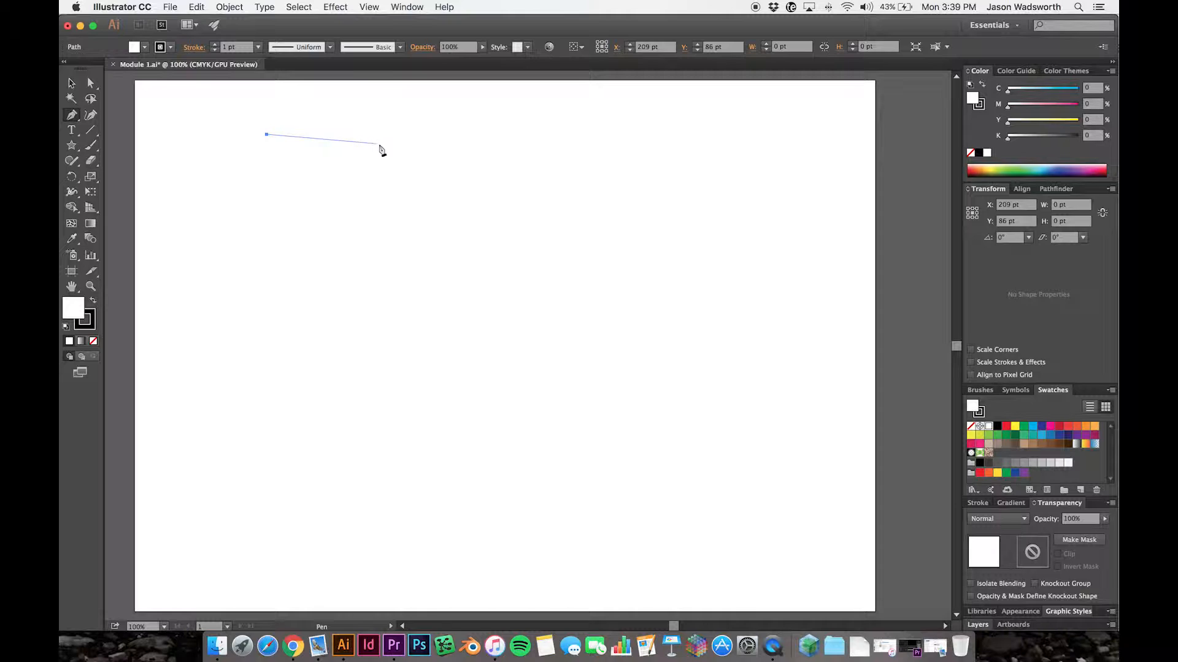
{"action": "left_click", "coordinate": [399, 129]}
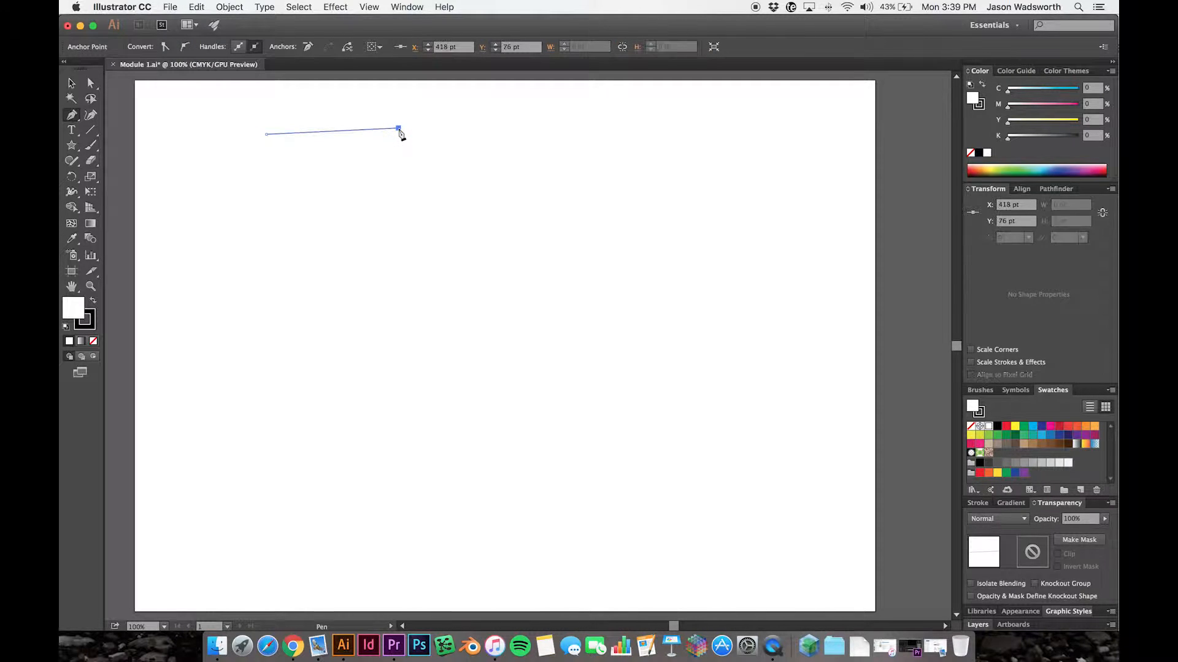
{"action": "left_click", "coordinate": [475, 167]}
{"action": "left_click", "coordinate": [505, 254]}
{"action": "left_click", "coordinate": [461, 343]}
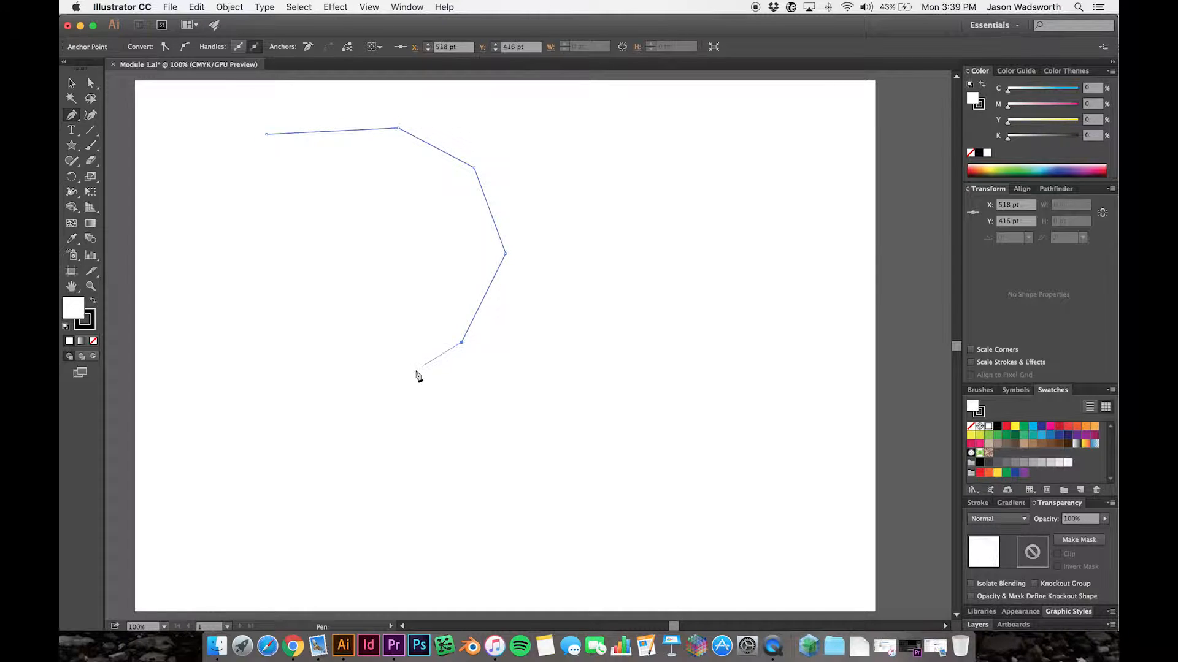
{"action": "left_click", "coordinate": [376, 376]}
{"action": "left_click", "coordinate": [267, 359]}
{"action": "left_click", "coordinate": [224, 286]}
{"action": "left_click", "coordinate": [209, 217]}
{"action": "left_click", "coordinate": [221, 161]}
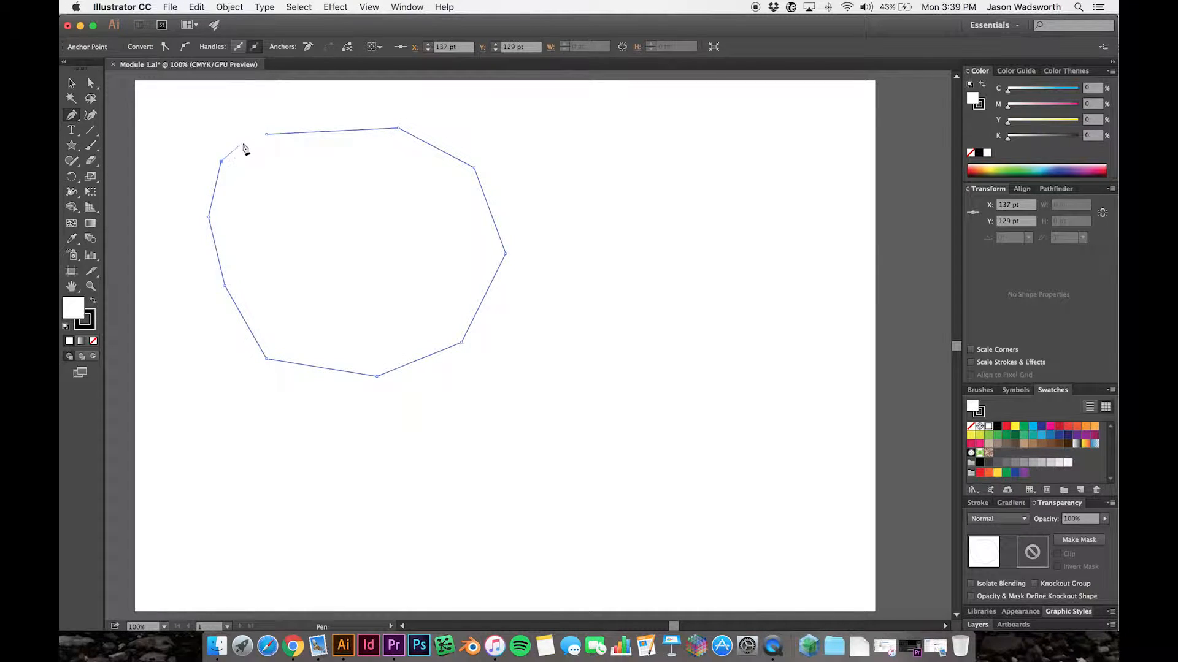
{"action": "left_click", "coordinate": [267, 135]}
{"action": "key", "text": "v"}
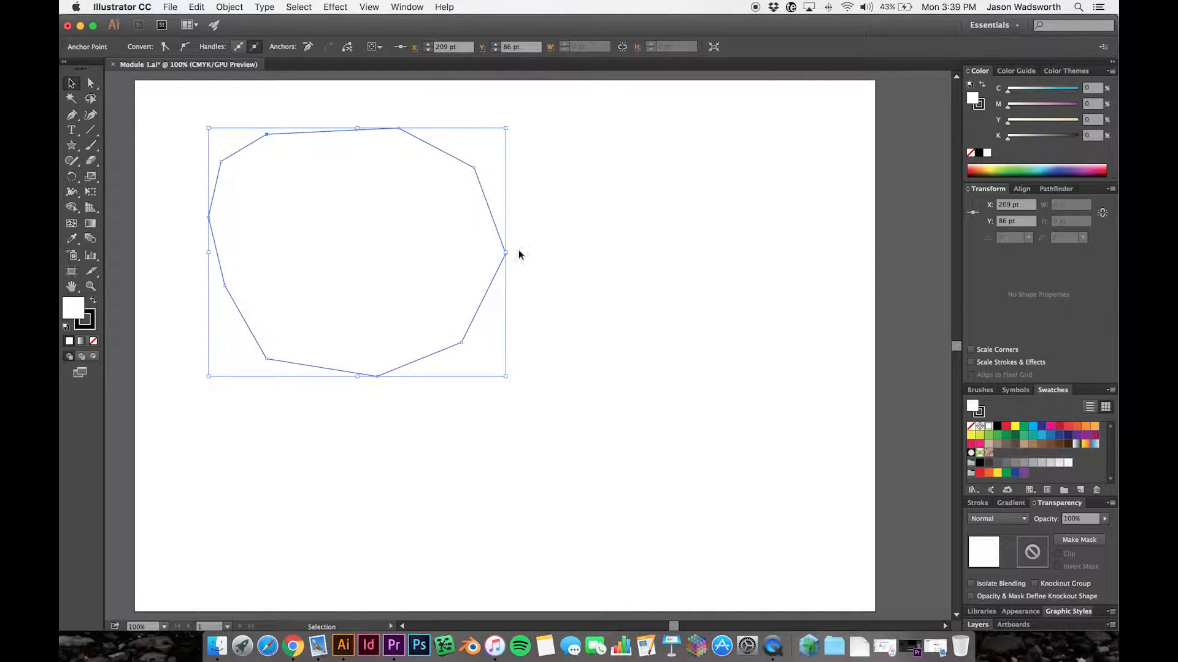
- Move the polygon toward the middle of the artboard and shift it partway back to the left
{"action": "left_click", "coordinate": [577, 324]}
{"action": "left_click_drag", "start_coordinate": [318, 285], "coordinate": [446, 303]}
{"action": "left_click", "coordinate": [503, 462]}
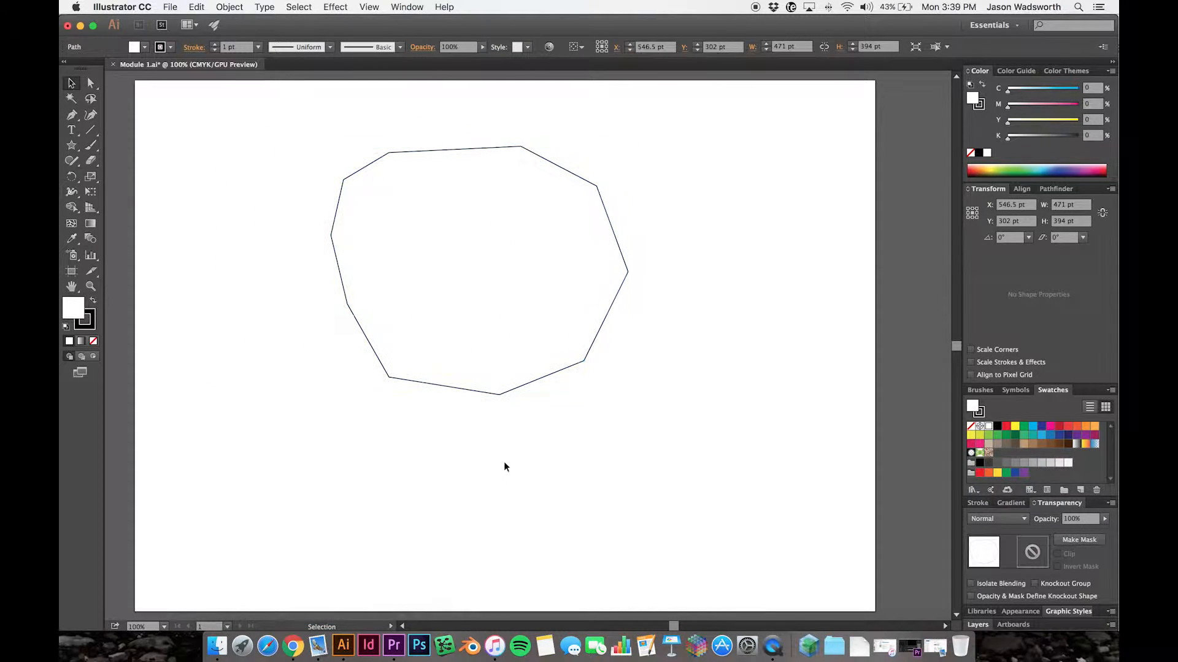
{"action": "left_click", "coordinate": [572, 317]}
{"action": "left_click_drag", "start_coordinate": [599, 311], "coordinate": [513, 313]}
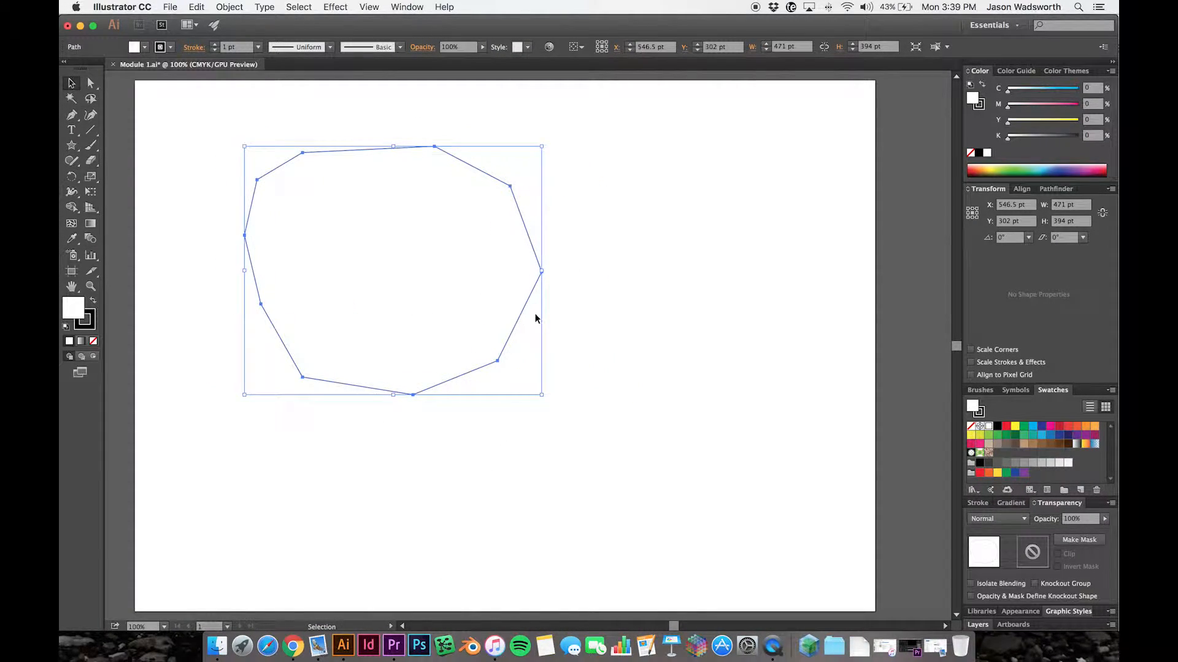
- Delete the ten-sided polygon
{"action": "left_click", "coordinate": [623, 365]}
{"action": "left_click", "coordinate": [508, 339]}
{"action": "key", "text": "Delete"}
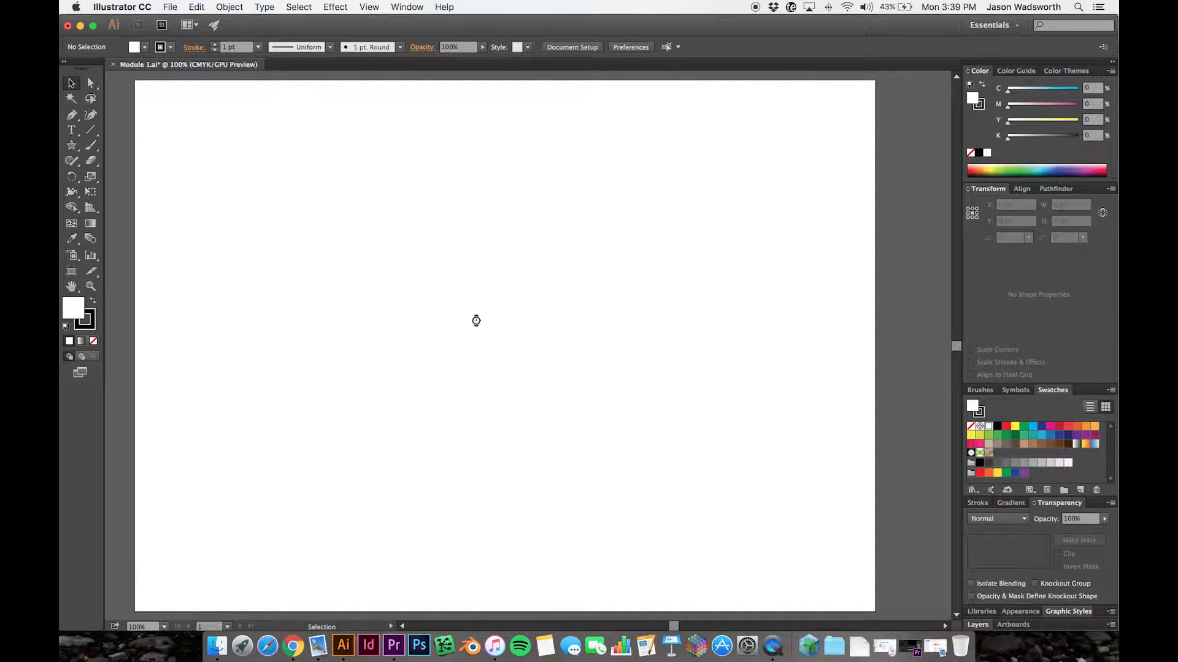
- Draw a closed freeform shape with the Pen tool across the artboard's upper half, combining a straight first segment with several smooth curves
{"action": "left_click", "coordinate": [70, 116]}
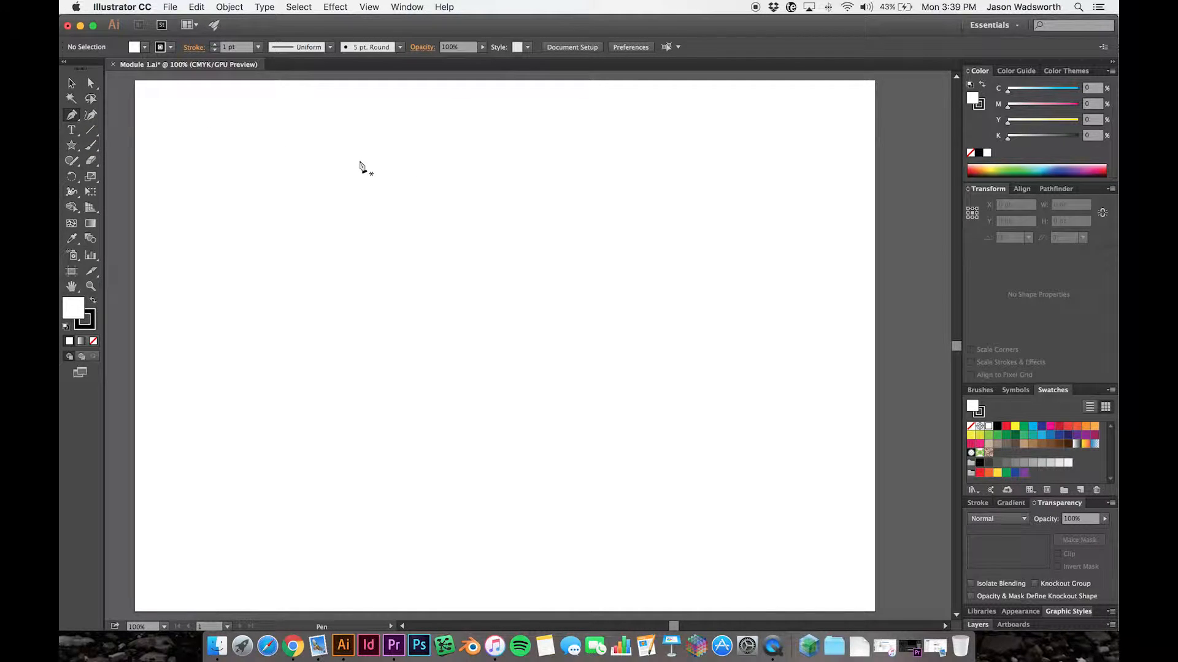
{"action": "left_click", "coordinate": [331, 138]}
{"action": "left_click", "coordinate": [469, 144]}
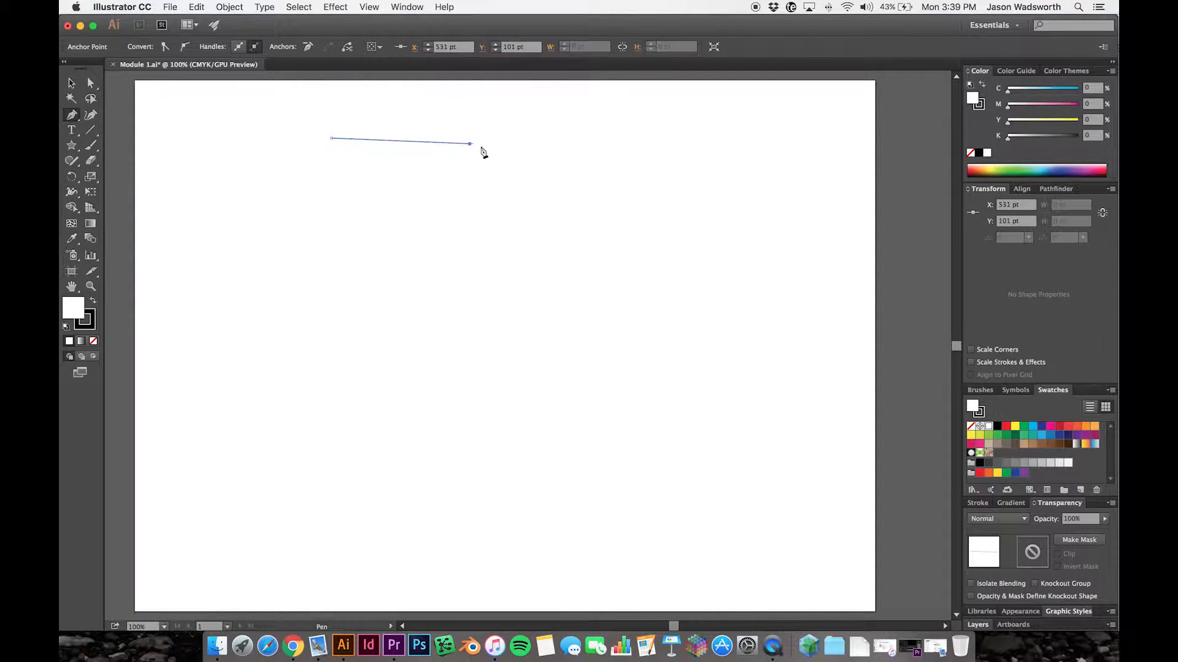
{"action": "left_click", "coordinate": [563, 174]}
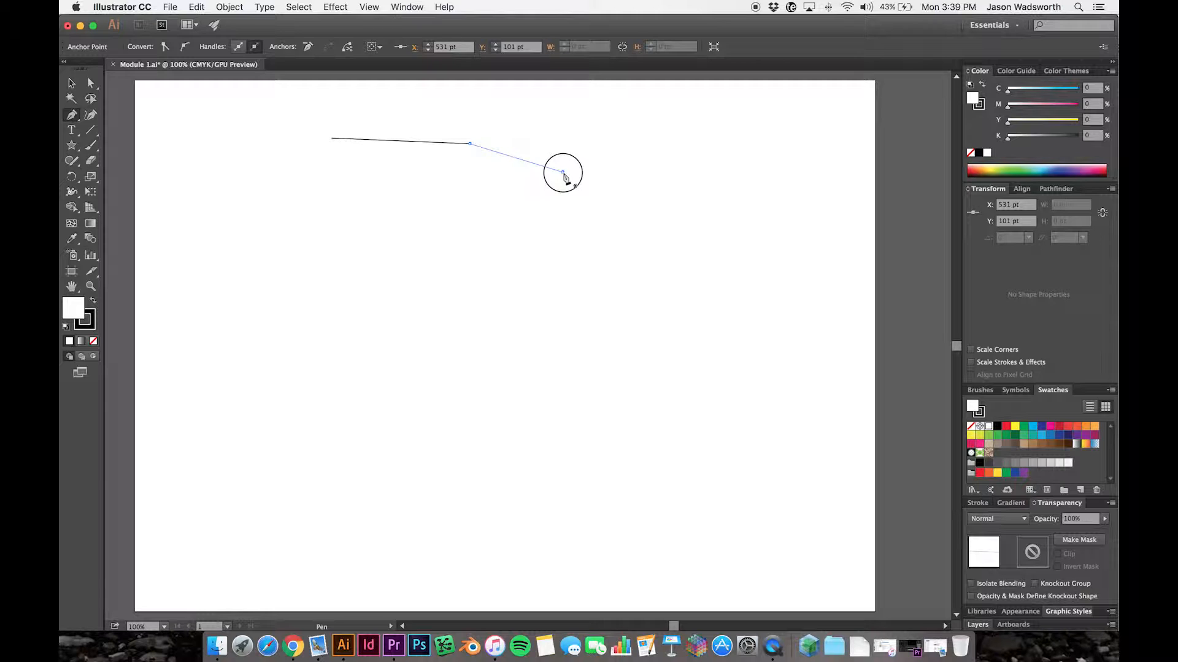
{"action": "left_click_drag", "start_coordinate": [563, 174], "coordinate": [564, 206]}
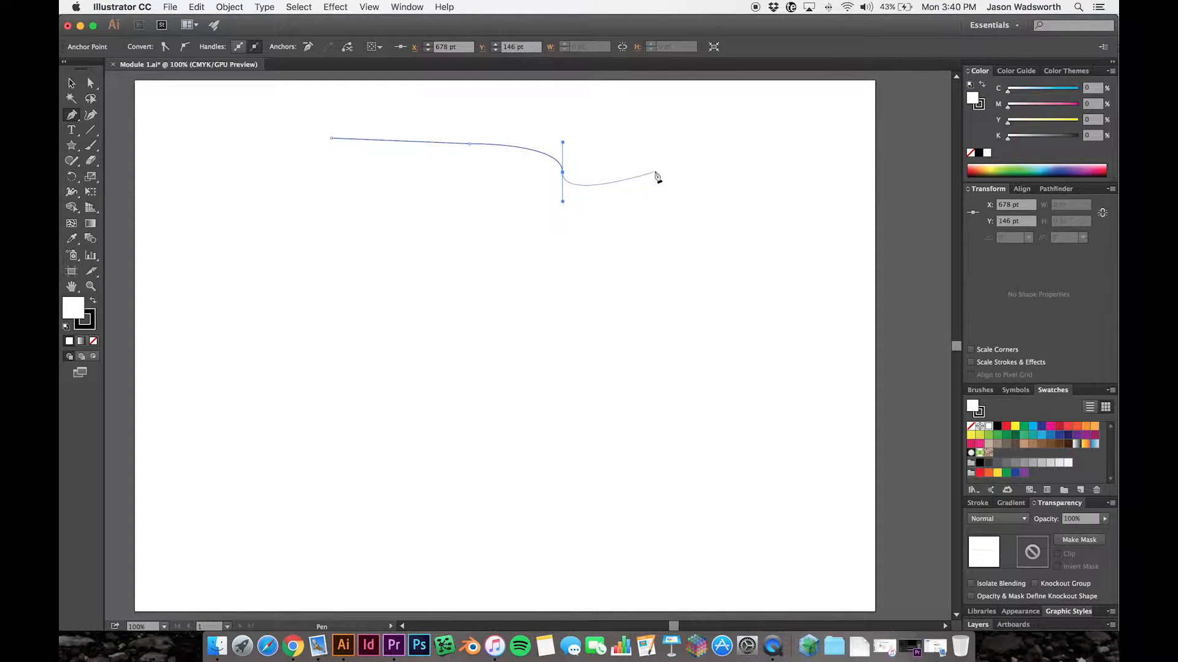
{"action": "left_click", "coordinate": [705, 152]}
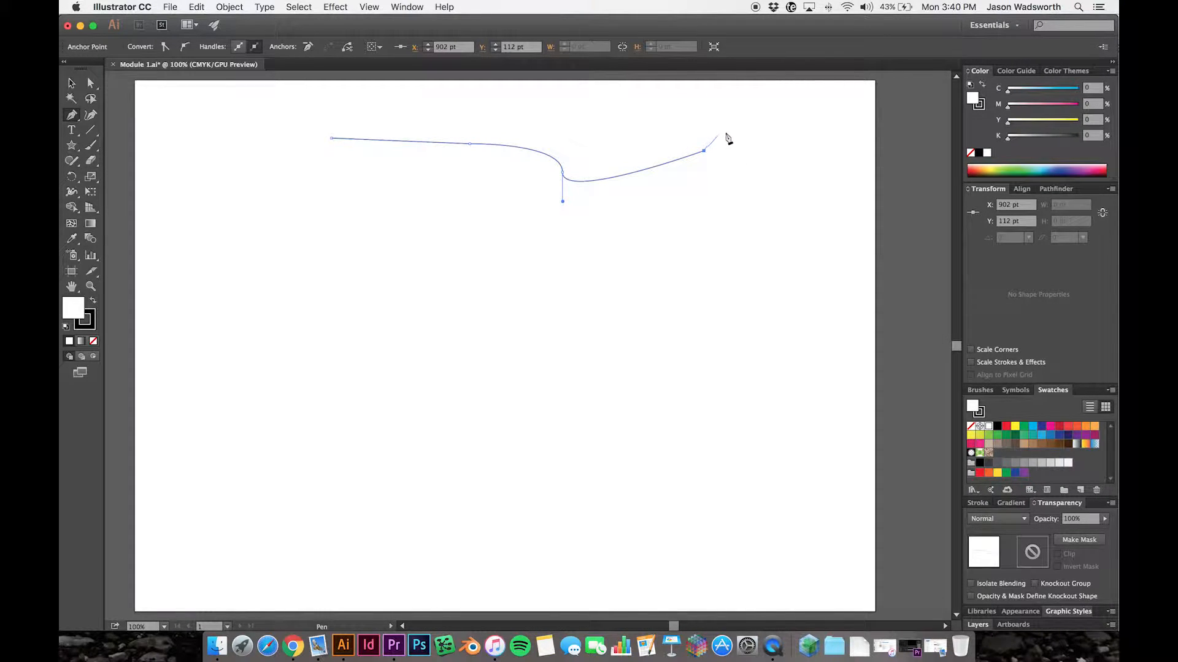
{"action": "left_click", "coordinate": [797, 147]}
{"action": "left_click_drag", "start_coordinate": [798, 149], "coordinate": [712, 265]}
{"action": "left_click_drag", "start_coordinate": [591, 337], "coordinate": [518, 337]}
{"action": "left_click_drag", "start_coordinate": [472, 305], "coordinate": [518, 183]}
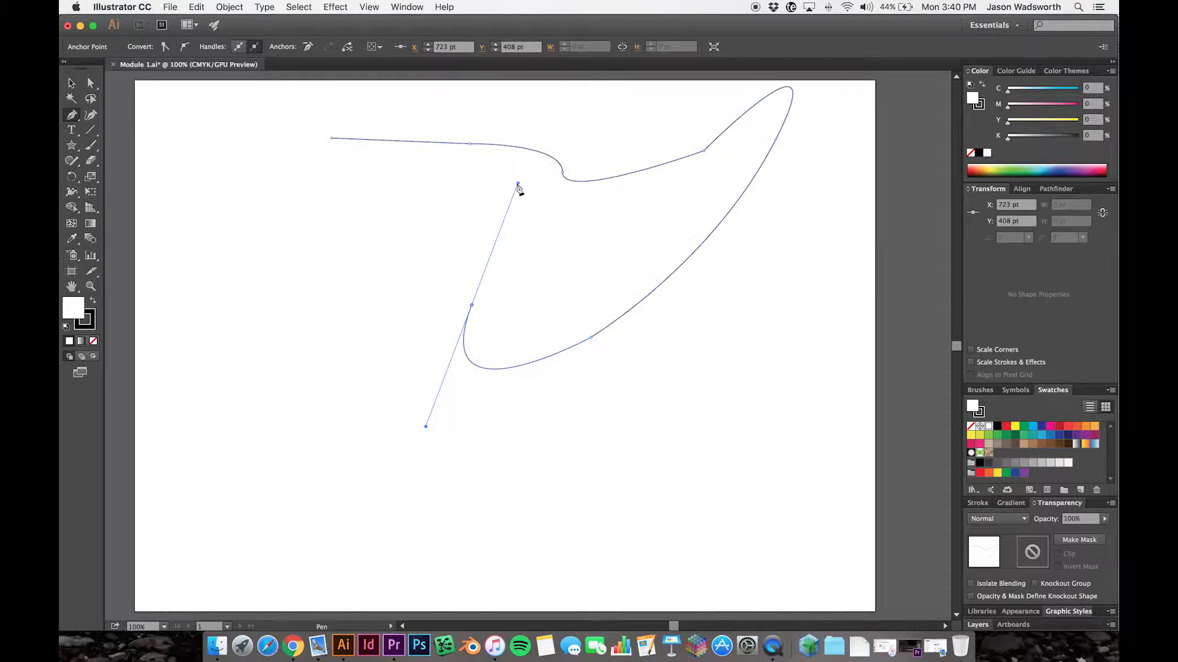
{"action": "left_click", "coordinate": [306, 200]}
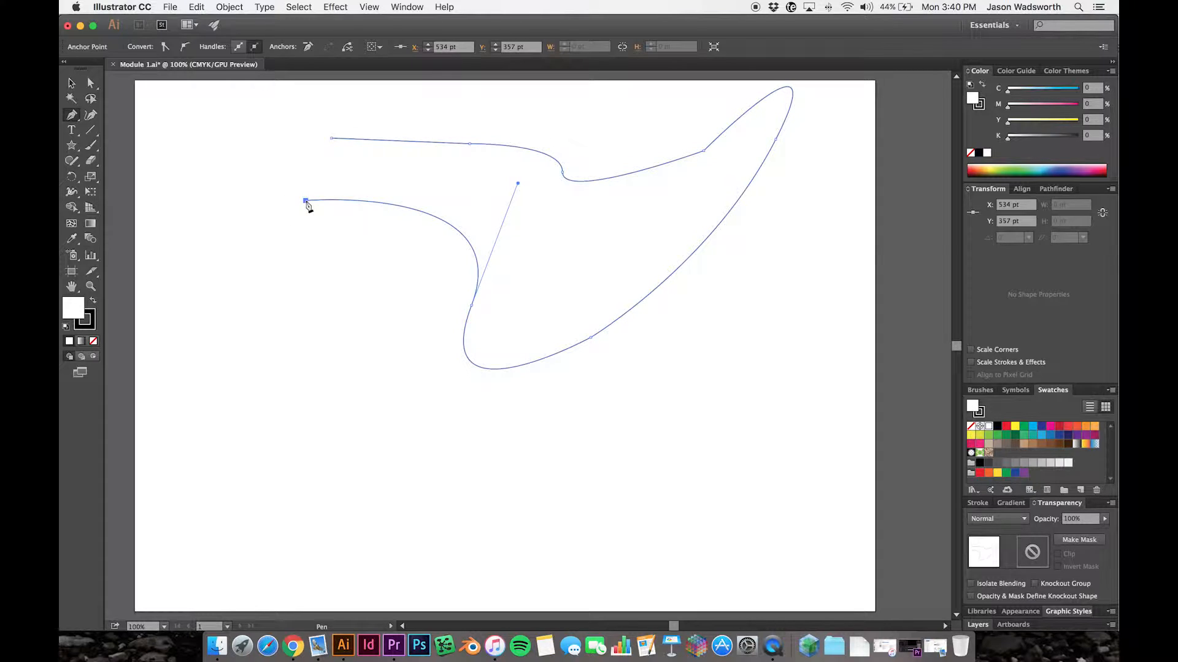
{"action": "left_click", "coordinate": [332, 138]}
- Select the curved Pen shape, shift it slightly, and delete it from the artboard
{"action": "left_click", "coordinate": [71, 83]}
{"action": "left_click", "coordinate": [611, 338]}
{"action": "left_click_drag", "start_coordinate": [671, 268], "coordinate": [653, 306]}
{"action": "key", "text": "Delete"}
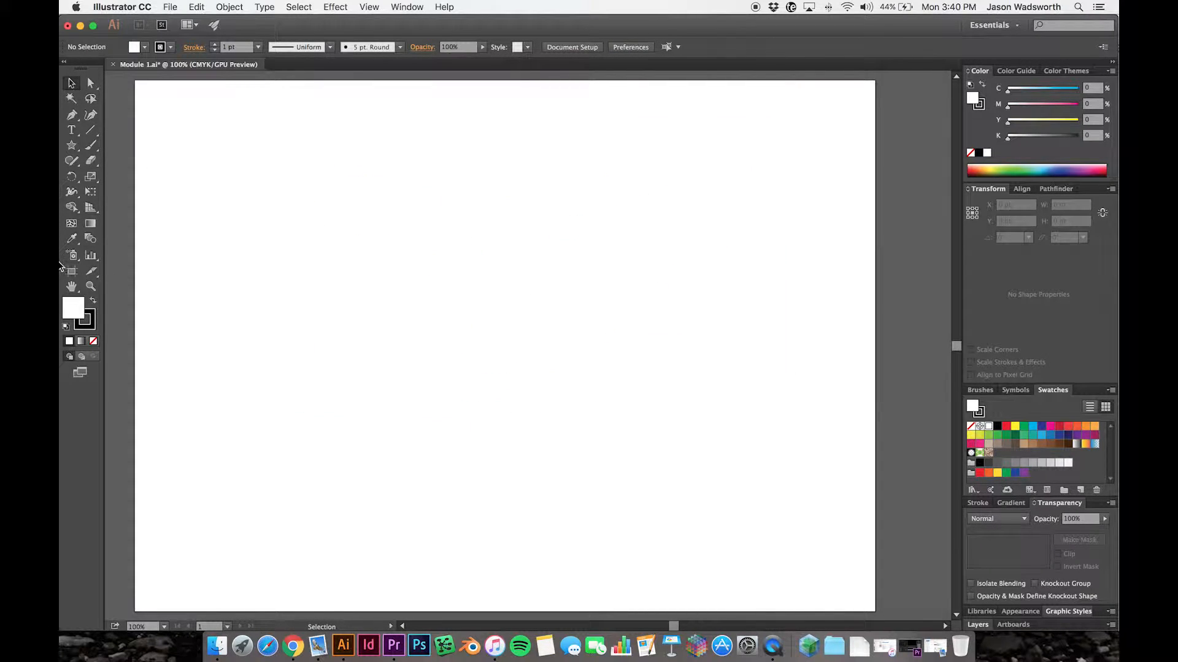
- Draw a square of about 351 by 351 pt near the artboard's center and shift it slightly to the left
{"action": "left_click", "coordinate": [70, 148]}
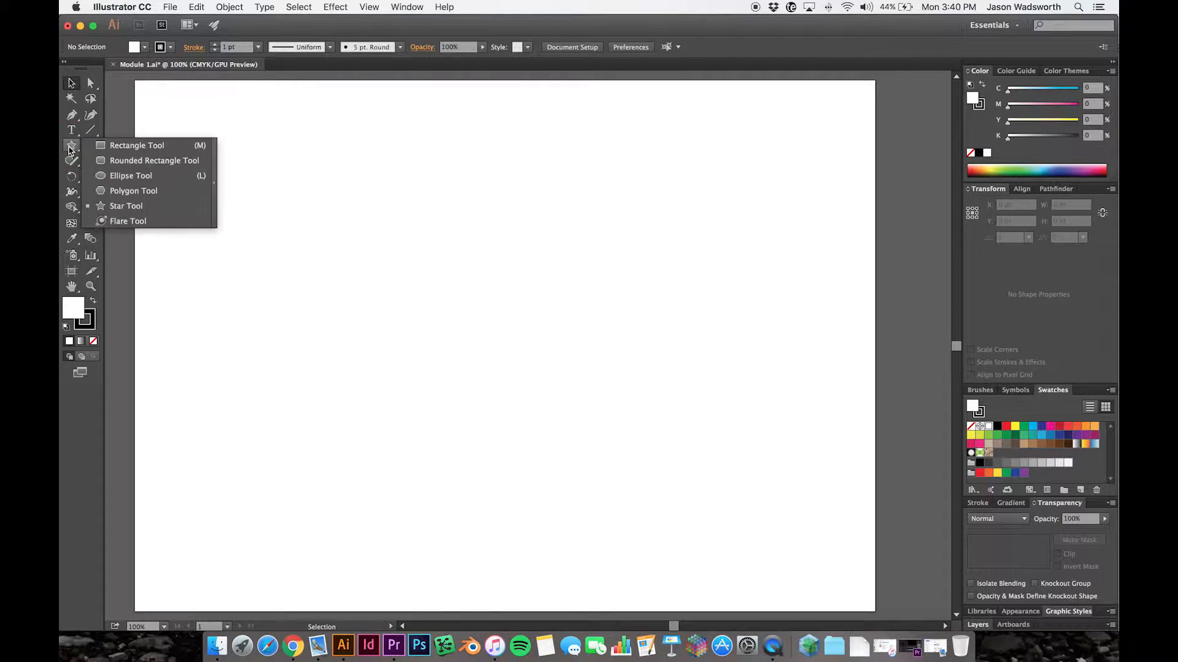
{"action": "left_click", "coordinate": [136, 145]}
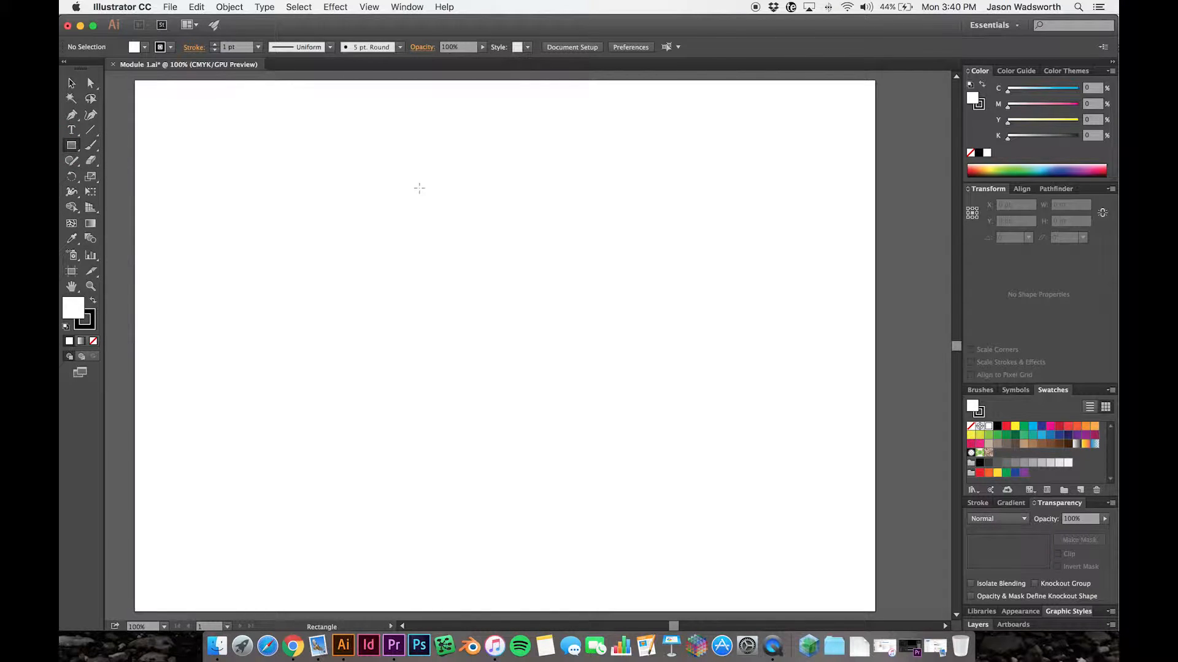
{"action": "left_click_drag", "start_coordinate": [408, 182], "coordinate": [629, 403]}
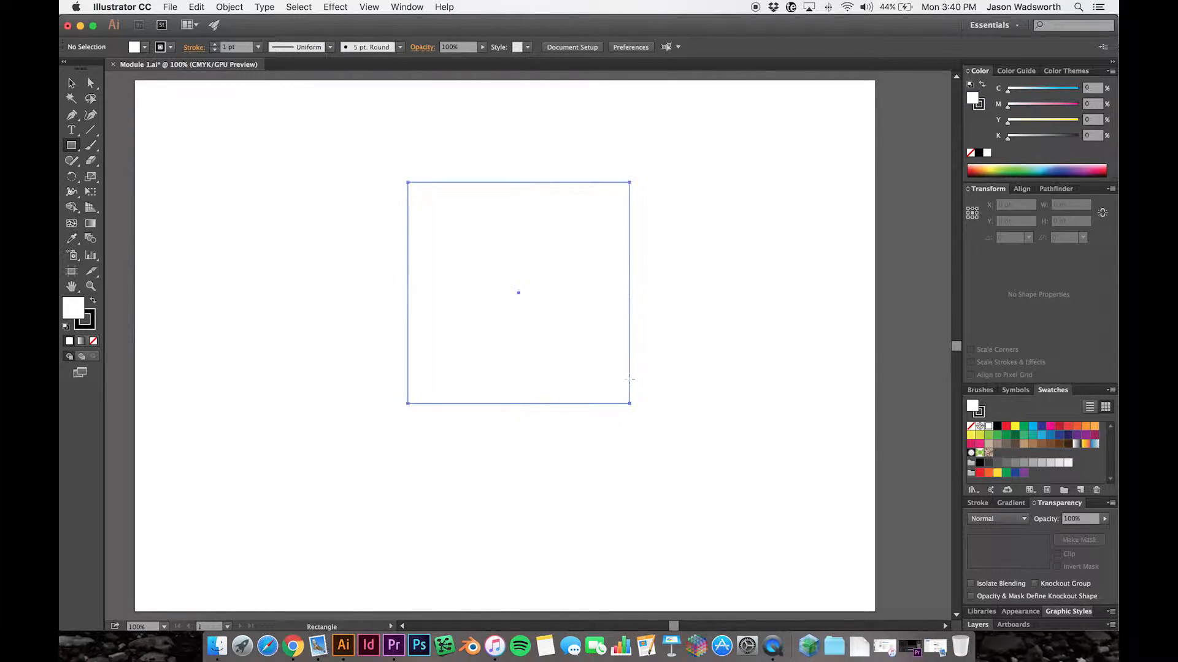
{"action": "key", "text": "v"}
{"action": "left_click_drag", "start_coordinate": [599, 298], "coordinate": [587, 299]}
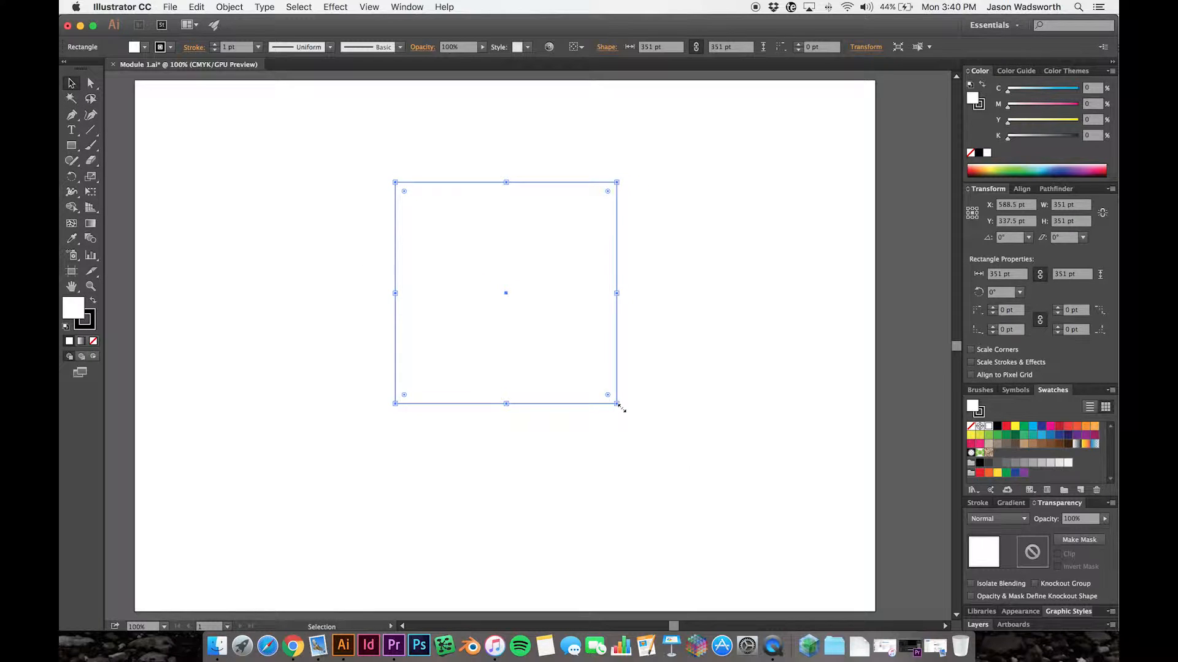
{"action": "left_click", "coordinate": [507, 159]}
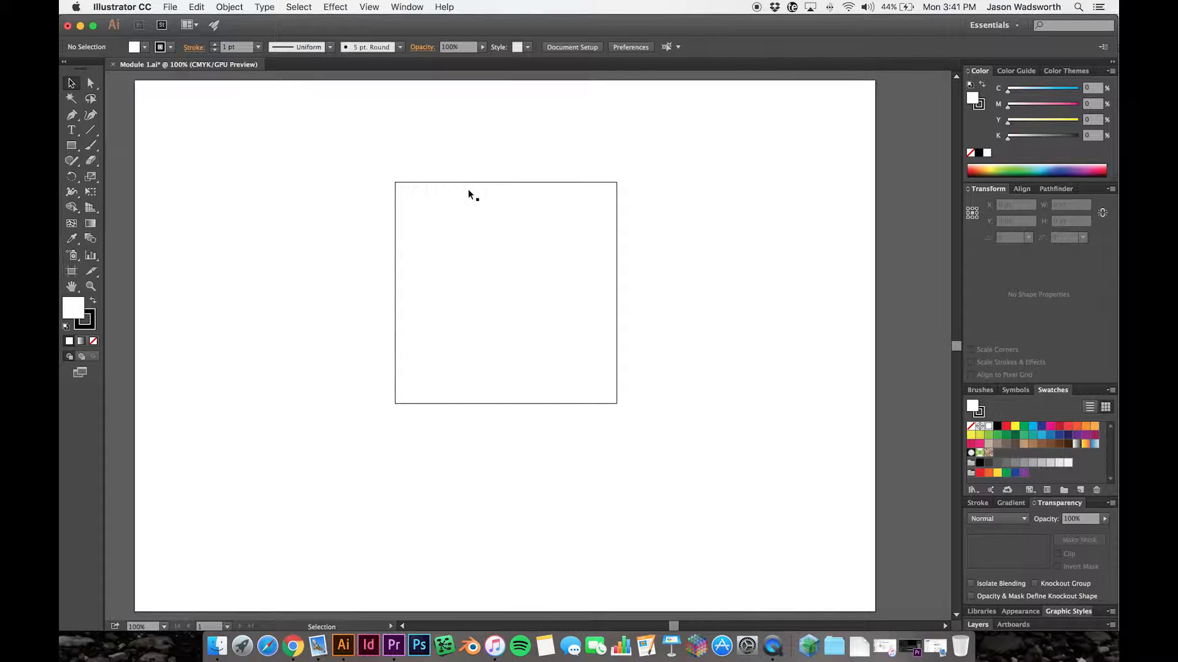
- Move the square a little further left and set its stroke weight to 5 pt
{"action": "left_click_drag", "start_coordinate": [447, 184], "coordinate": [432, 182]}
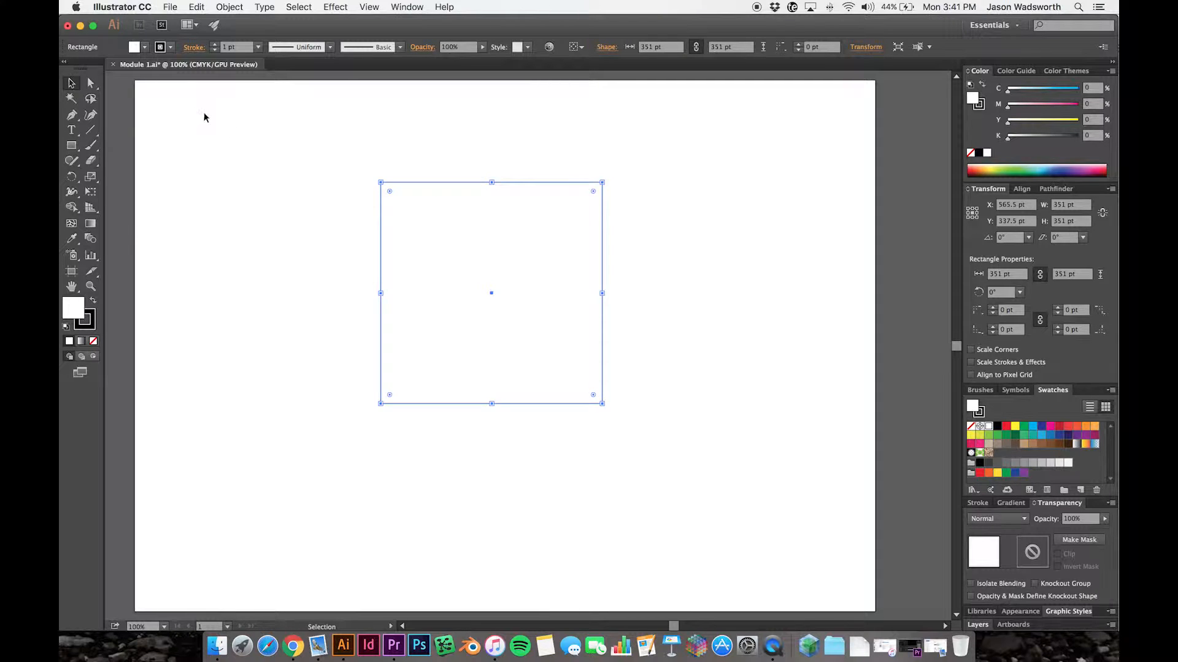
{"action": "left_click", "coordinate": [215, 44]}
{"action": "left_click", "coordinate": [215, 45]}
{"action": "left_click", "coordinate": [215, 45]}
{"action": "left_click", "coordinate": [214, 45]}
{"action": "left_click", "coordinate": [198, 160]}
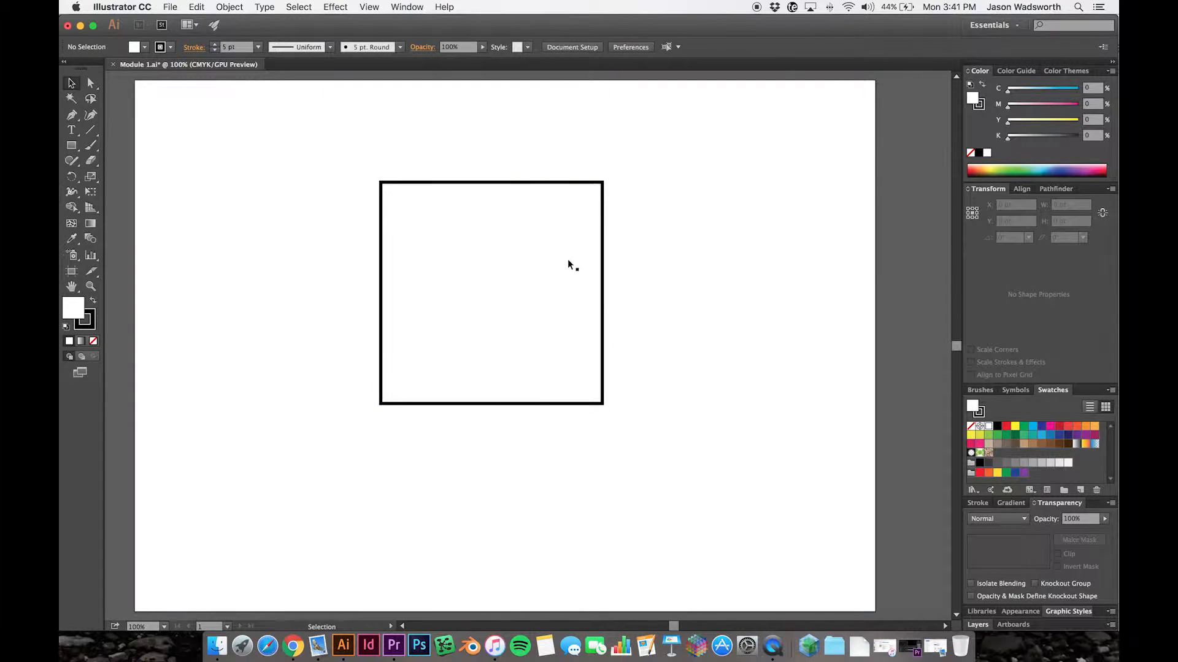
- Shift the square further left and change its stroke color to CMYK Red
{"action": "left_click_drag", "start_coordinate": [576, 183], "coordinate": [530, 183]}
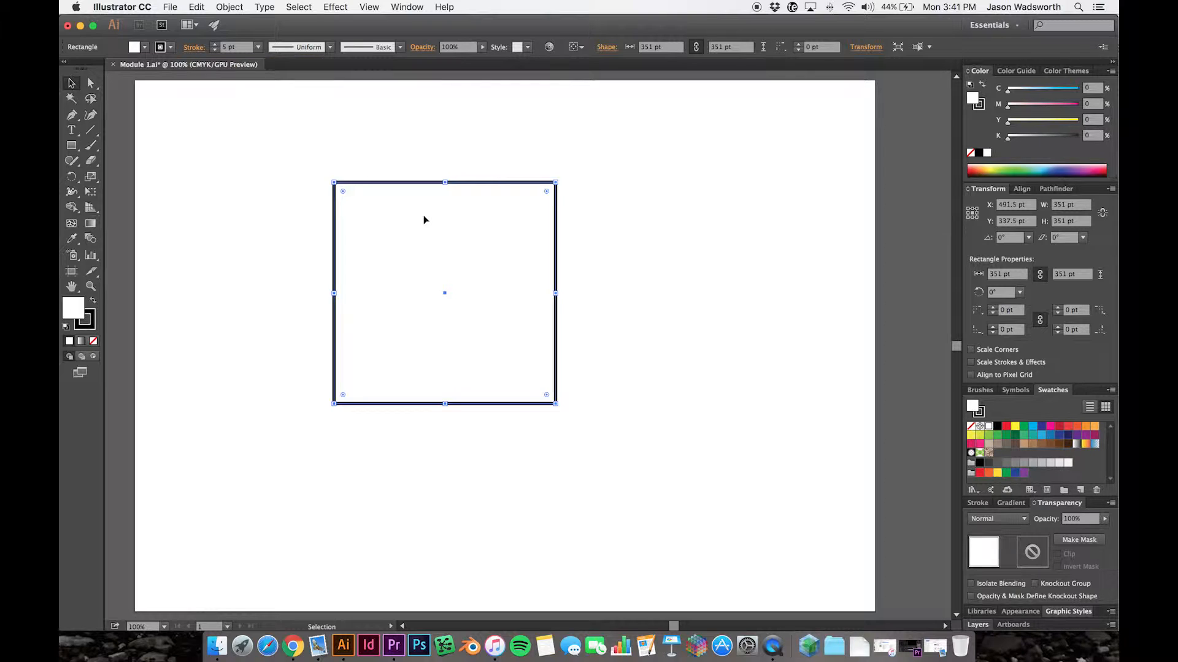
{"action": "left_click", "coordinate": [170, 49]}
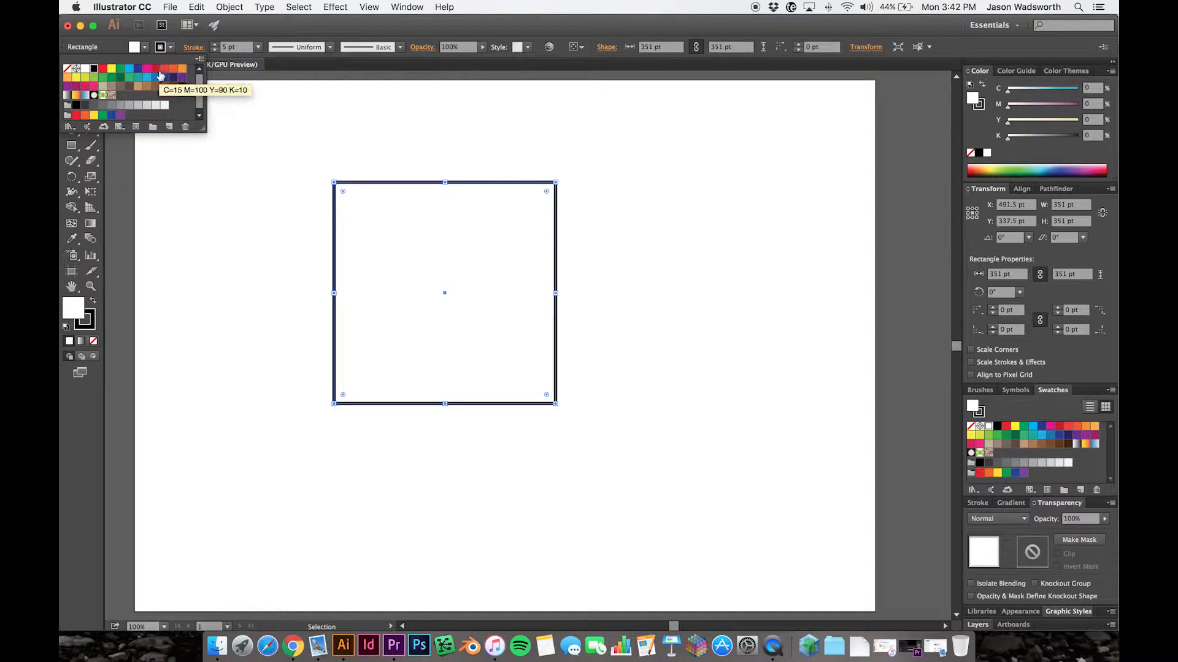
{"action": "left_click", "coordinate": [103, 71]}
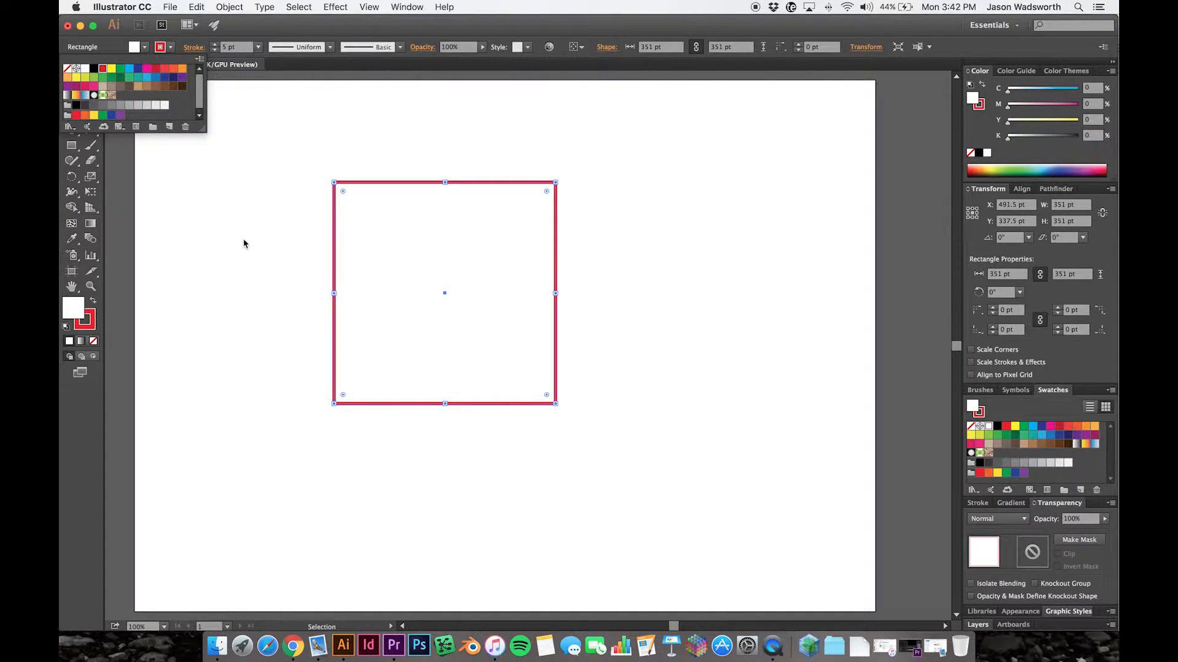
{"action": "left_click", "coordinate": [568, 418]}
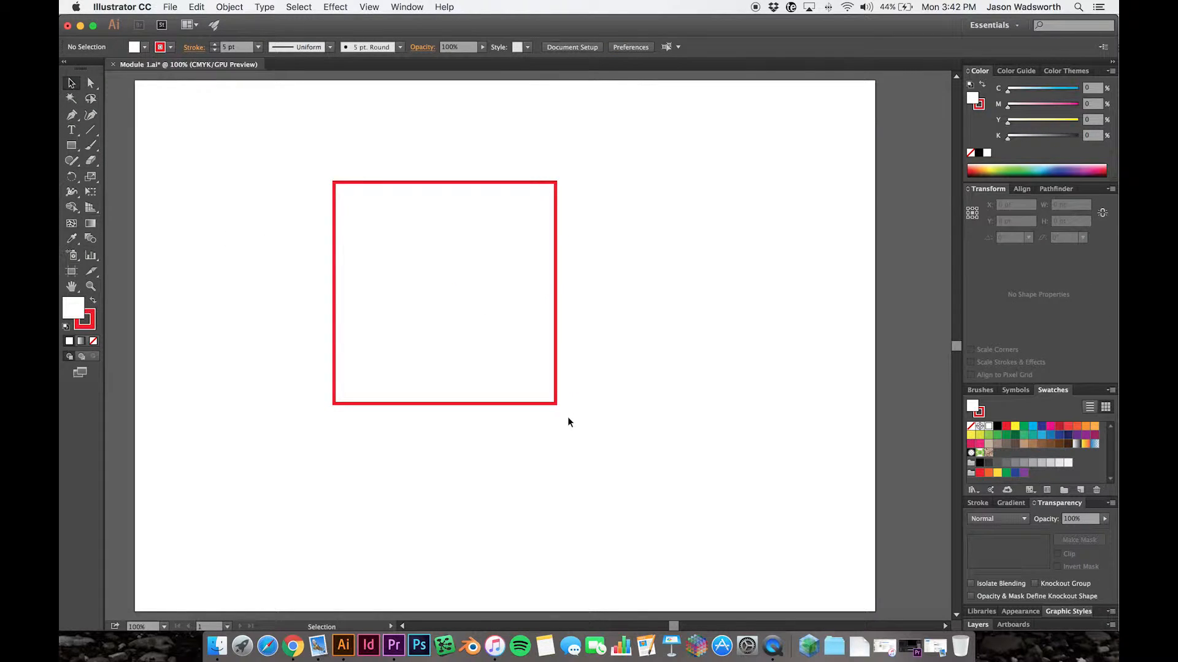
- Fill the red-outlined square with the light blue swatch C=70 M=15 Y=0 K=0
{"action": "left_click", "coordinate": [556, 404]}
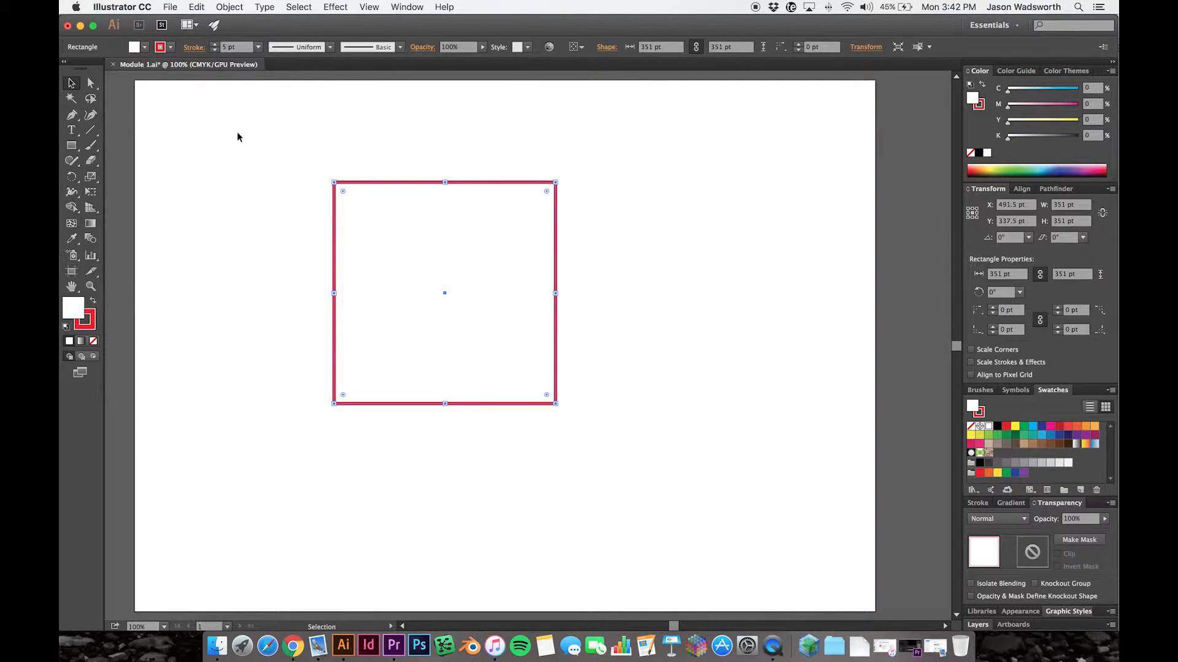
{"action": "left_click", "coordinate": [141, 49]}
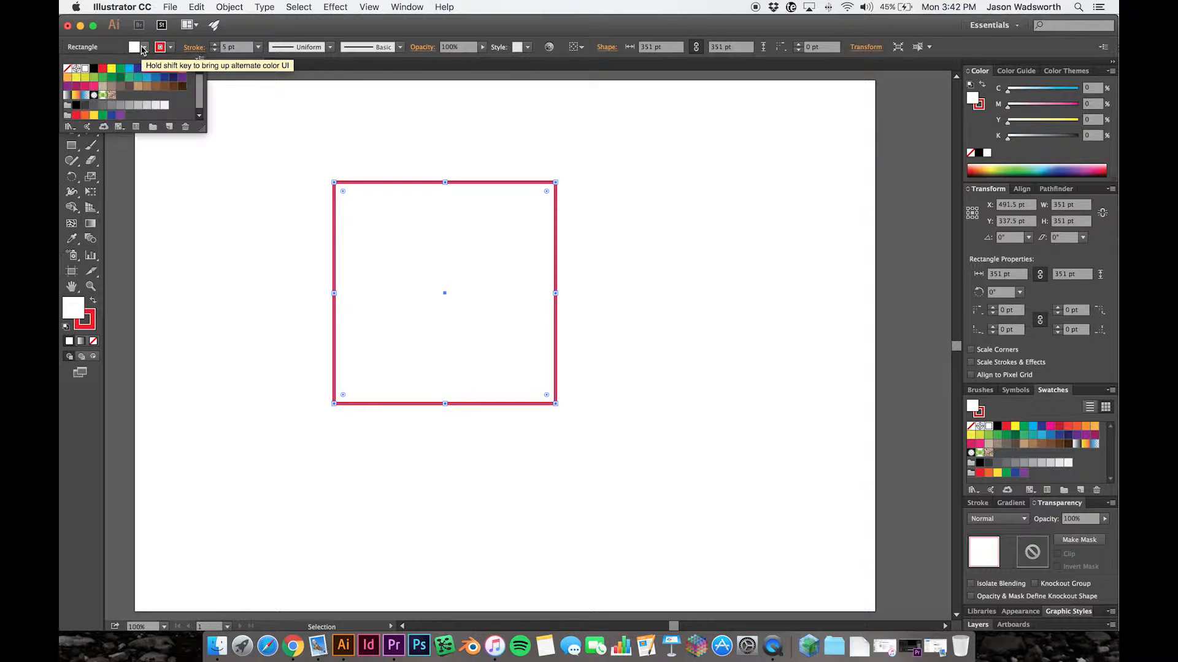
{"action": "left_click", "coordinate": [141, 49]}
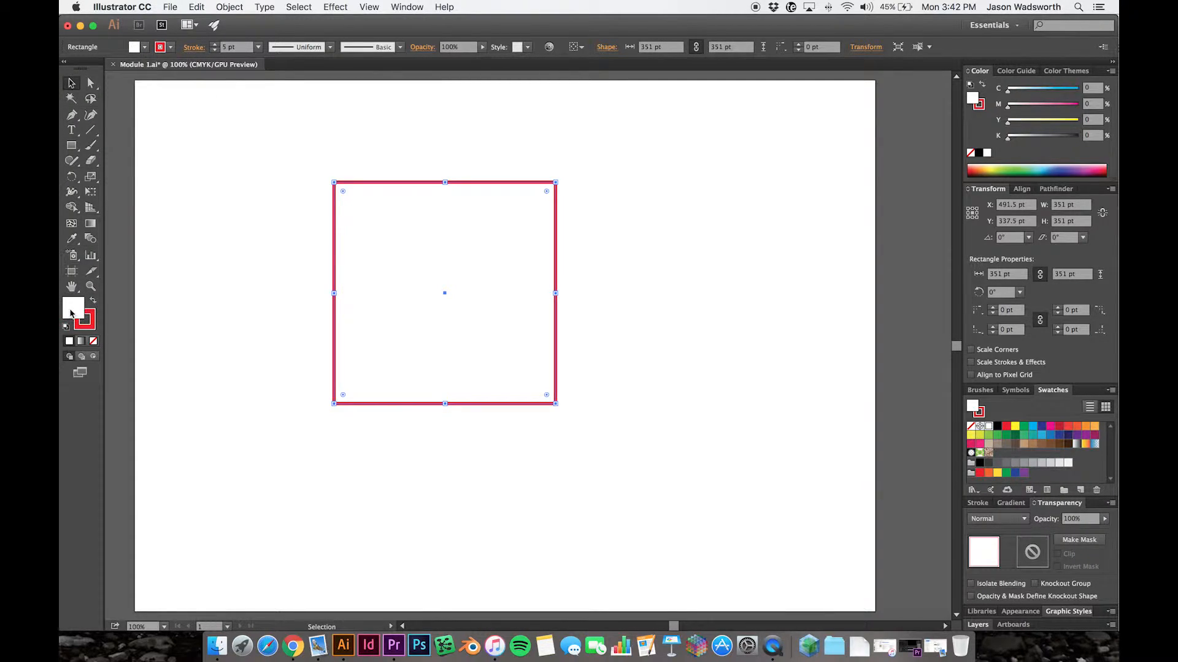
{"action": "left_click", "coordinate": [1043, 435]}
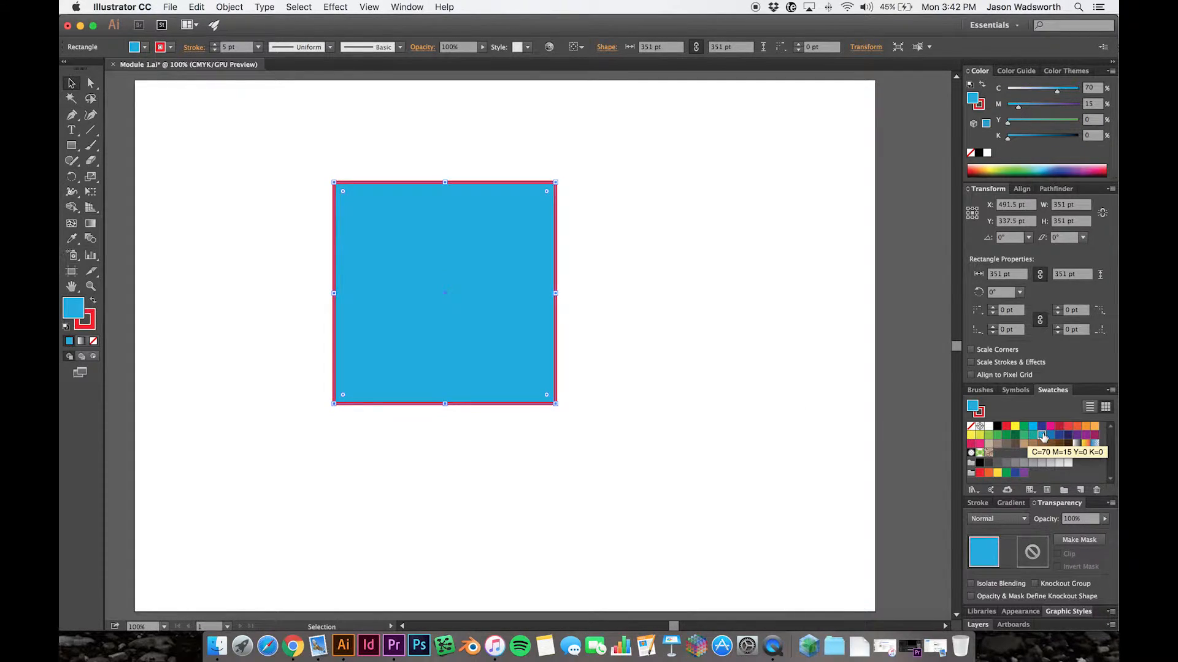
- Try an orange fill on the square, and settle on the green C=75 M=0 Y=100 K=0 swatch
{"action": "left_click", "coordinate": [146, 47]}
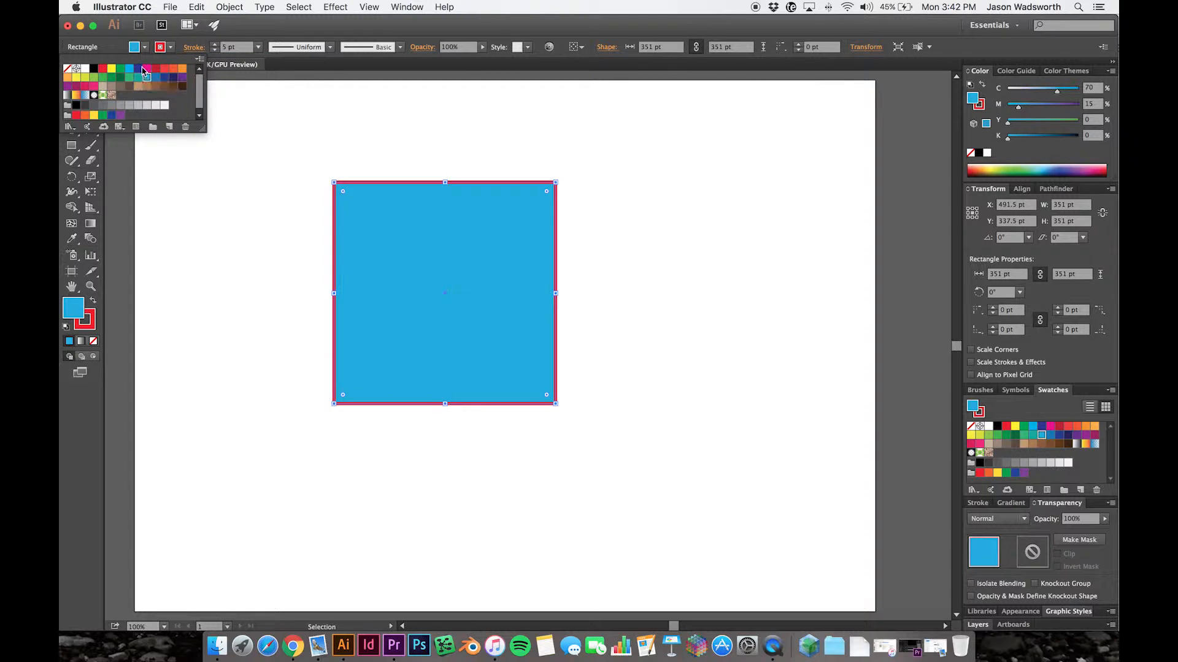
{"action": "left_click", "coordinate": [173, 68]}
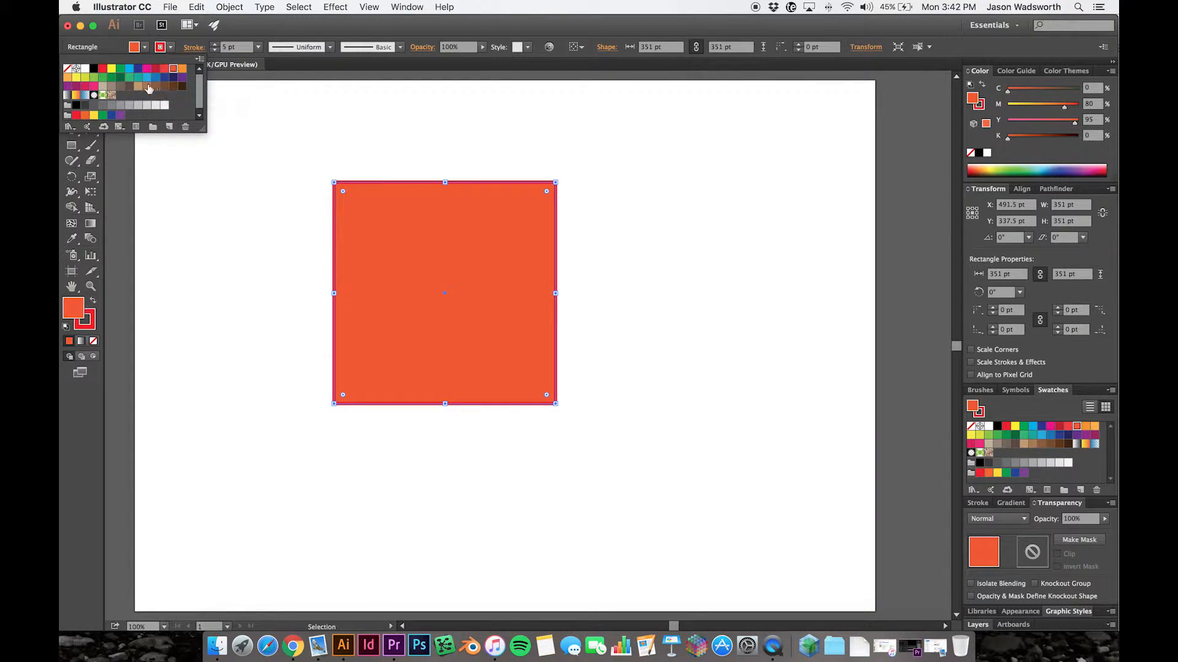
{"action": "left_click", "coordinate": [96, 78]}
{"action": "left_click", "coordinate": [104, 79]}
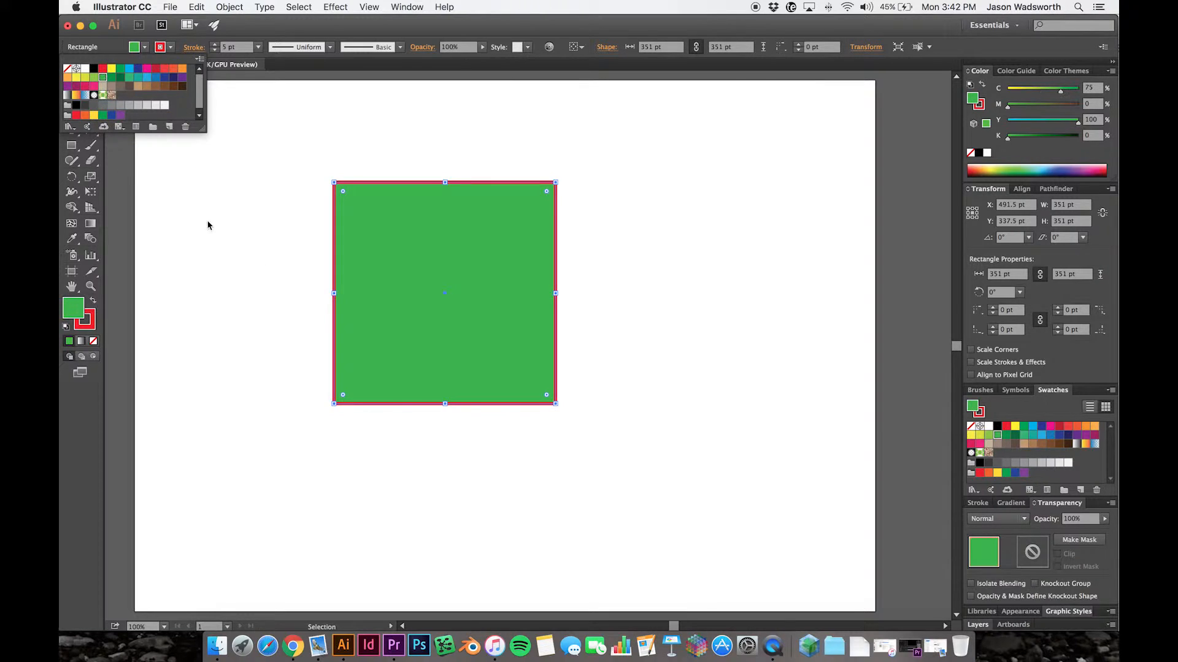
{"action": "left_click", "coordinate": [219, 289]}
{"action": "left_click", "coordinate": [503, 447]}
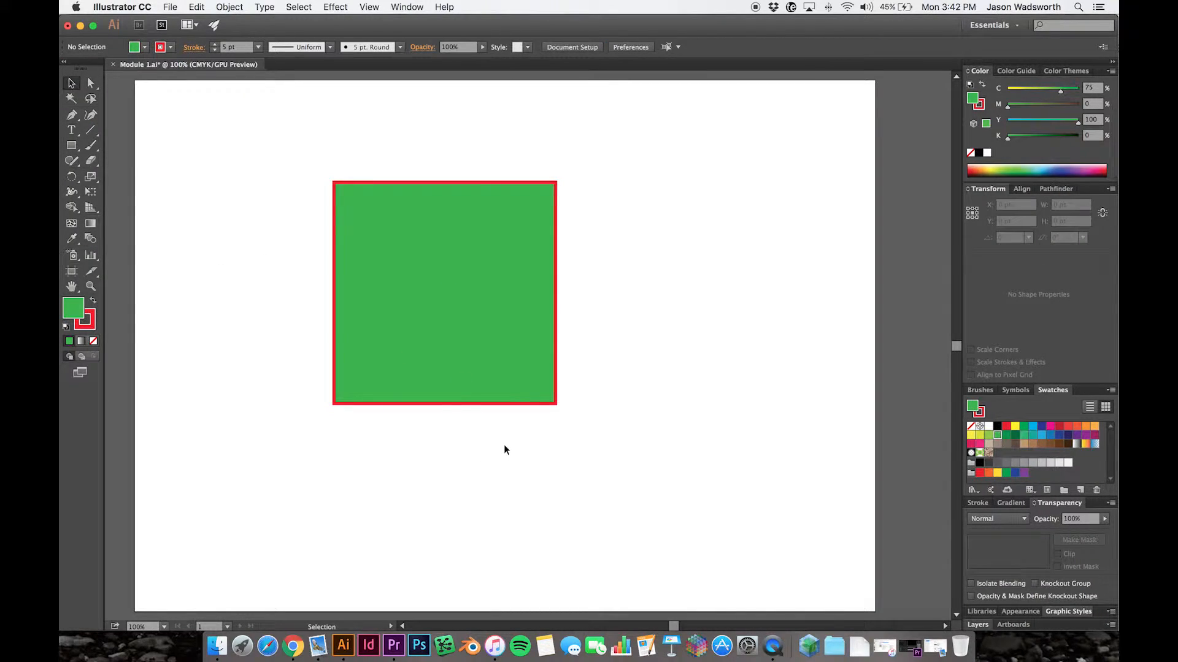
- Move the green square to the artboard's lower left, centered at about X 219.5 pt, Y 522.5 pt
{"action": "left_click_drag", "start_coordinate": [675, 469], "coordinate": [207, 170]}
{"action": "left_click", "coordinate": [348, 414]}
{"action": "left_click_drag", "start_coordinate": [507, 334], "coordinate": [336, 450]}
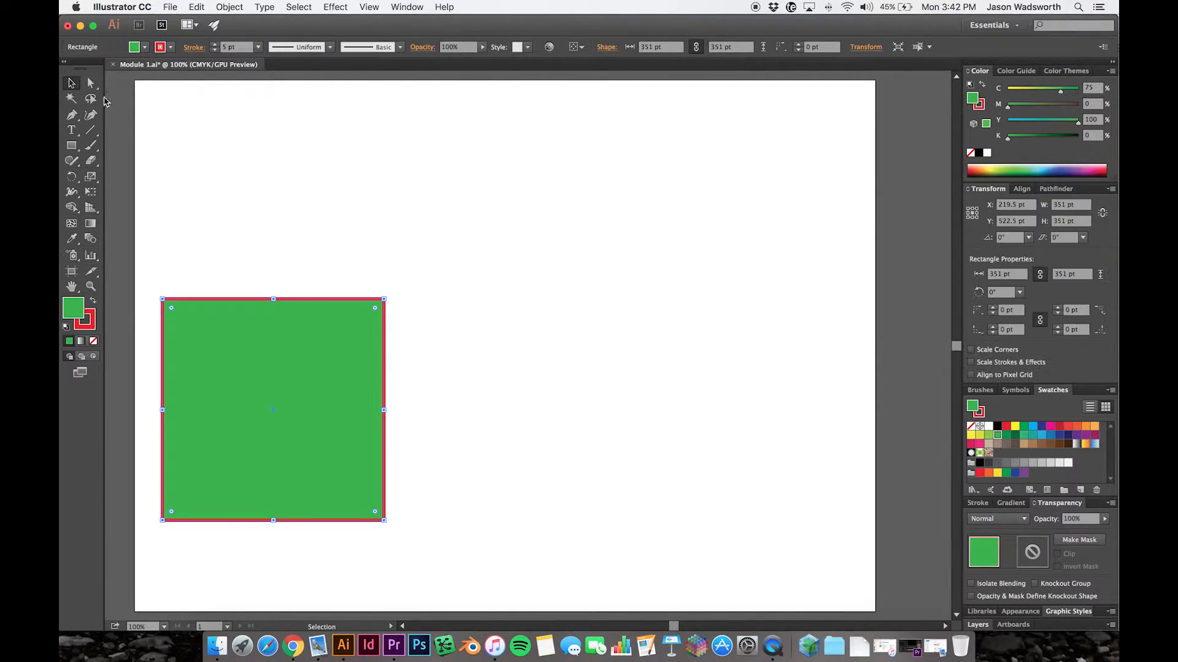
- Draw a closed, irregular straight-sided shape with the Pen tool, about 647 pt wide and 396 pt high, above the green square
{"action": "left_click", "coordinate": [69, 115]}
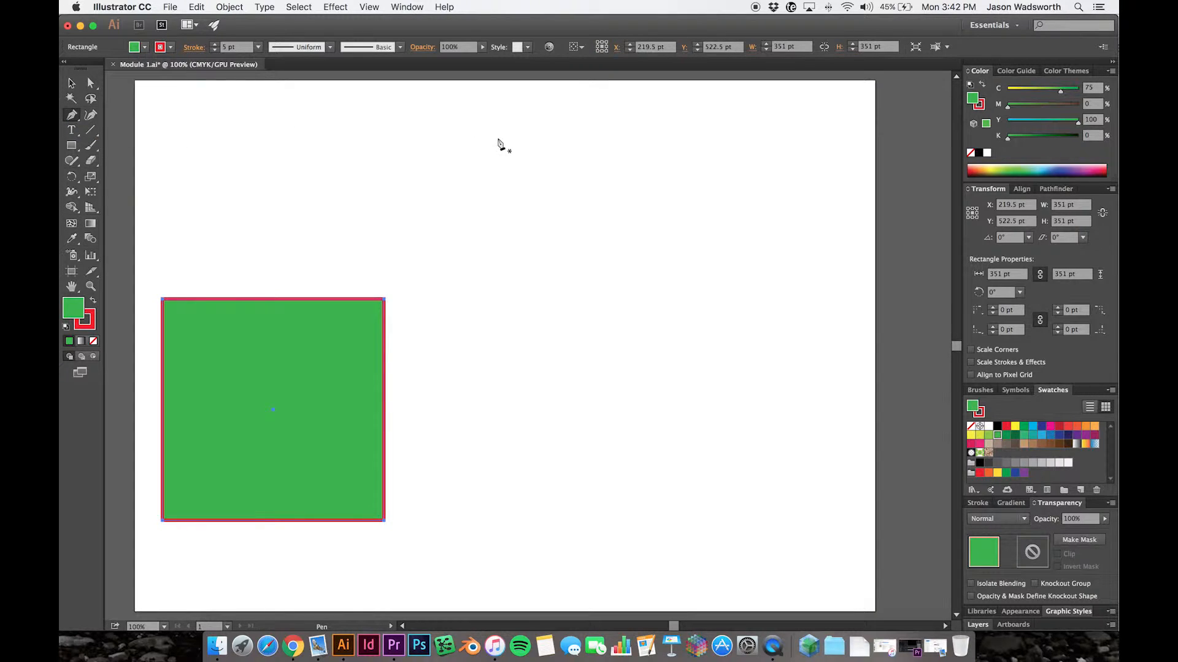
{"action": "left_click", "coordinate": [490, 138]}
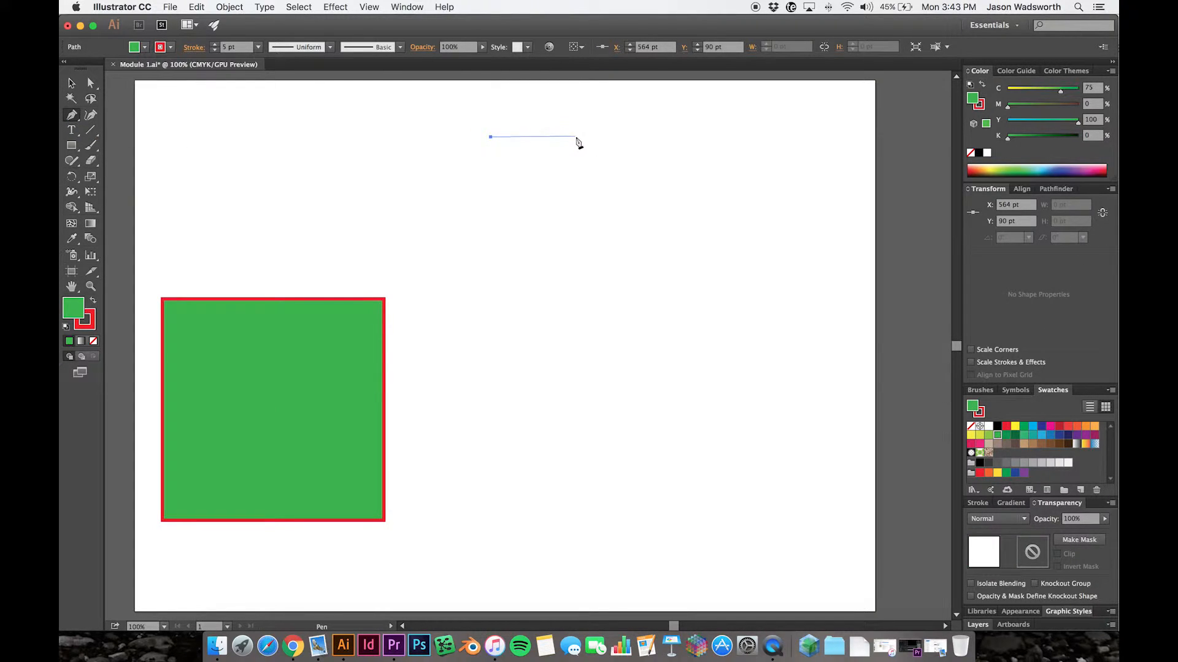
{"action": "left_click", "coordinate": [575, 136]}
{"action": "left_click", "coordinate": [614, 206]}
{"action": "left_click", "coordinate": [622, 262]}
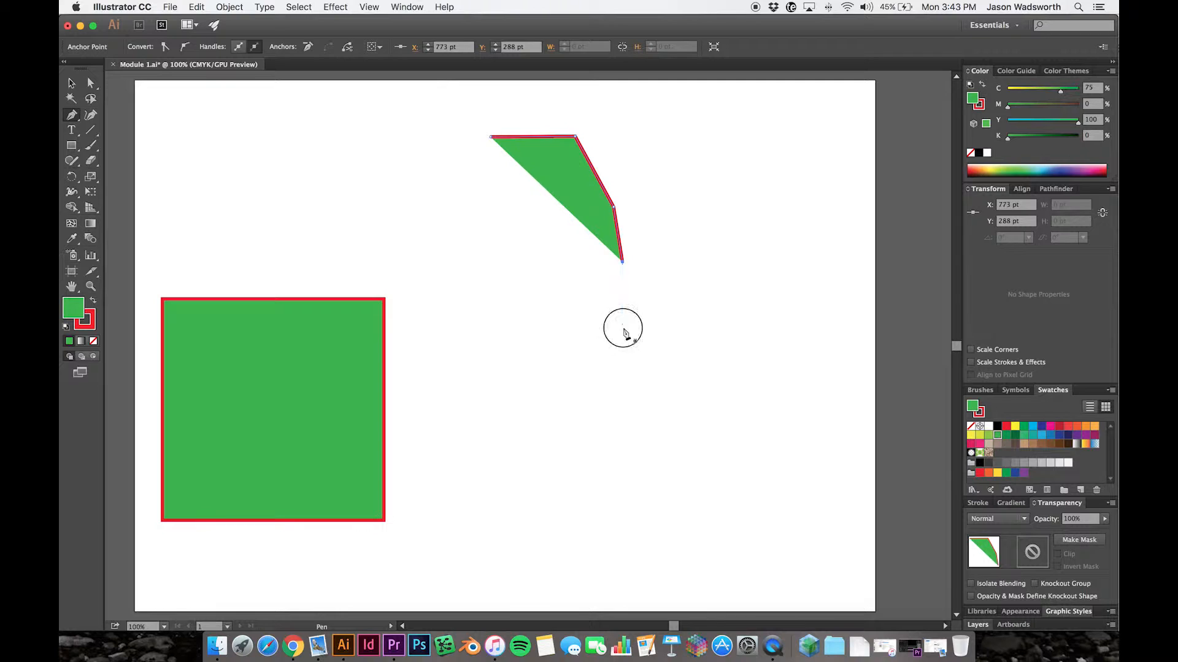
{"action": "left_click", "coordinate": [622, 328]}
{"action": "left_click", "coordinate": [568, 373]}
{"action": "left_click", "coordinate": [494, 353]}
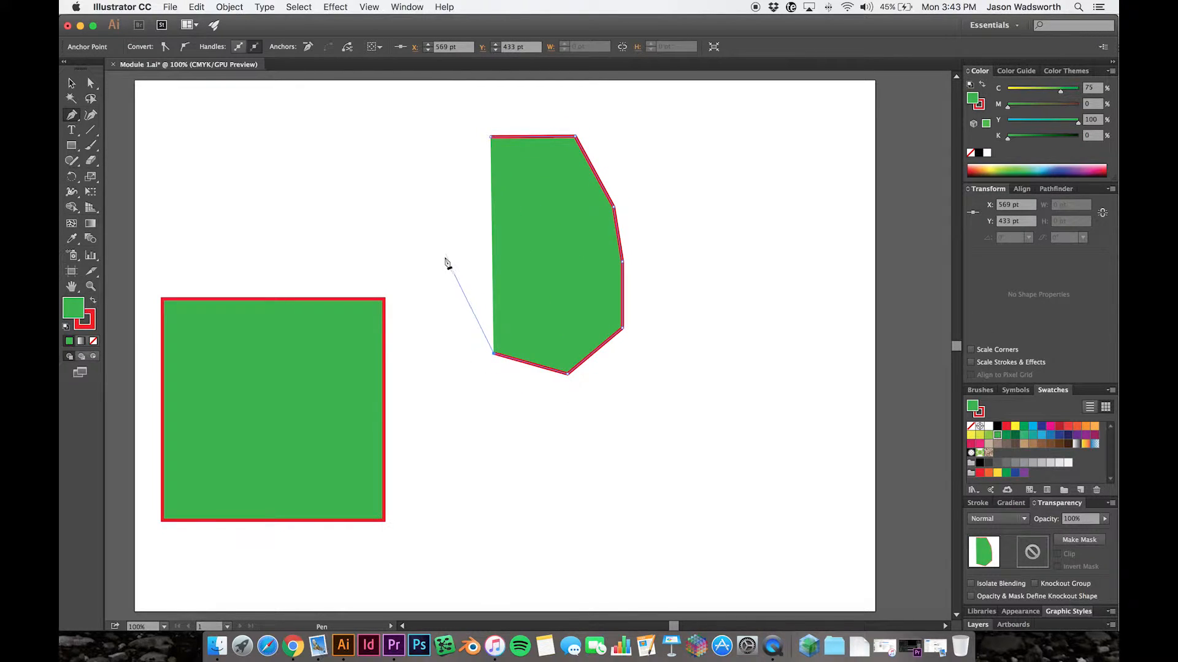
{"action": "left_click", "coordinate": [405, 278]}
{"action": "left_click", "coordinate": [301, 265]}
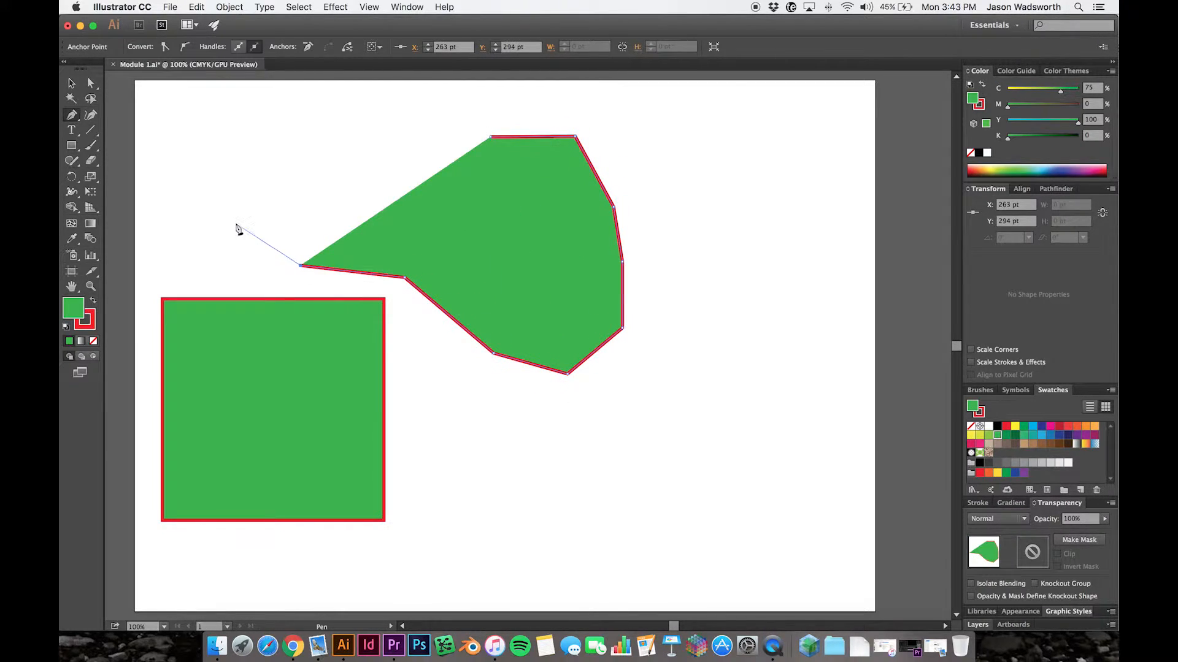
{"action": "left_click", "coordinate": [232, 222]}
{"action": "left_click", "coordinate": [214, 182]}
{"action": "left_click", "coordinate": [276, 145]}
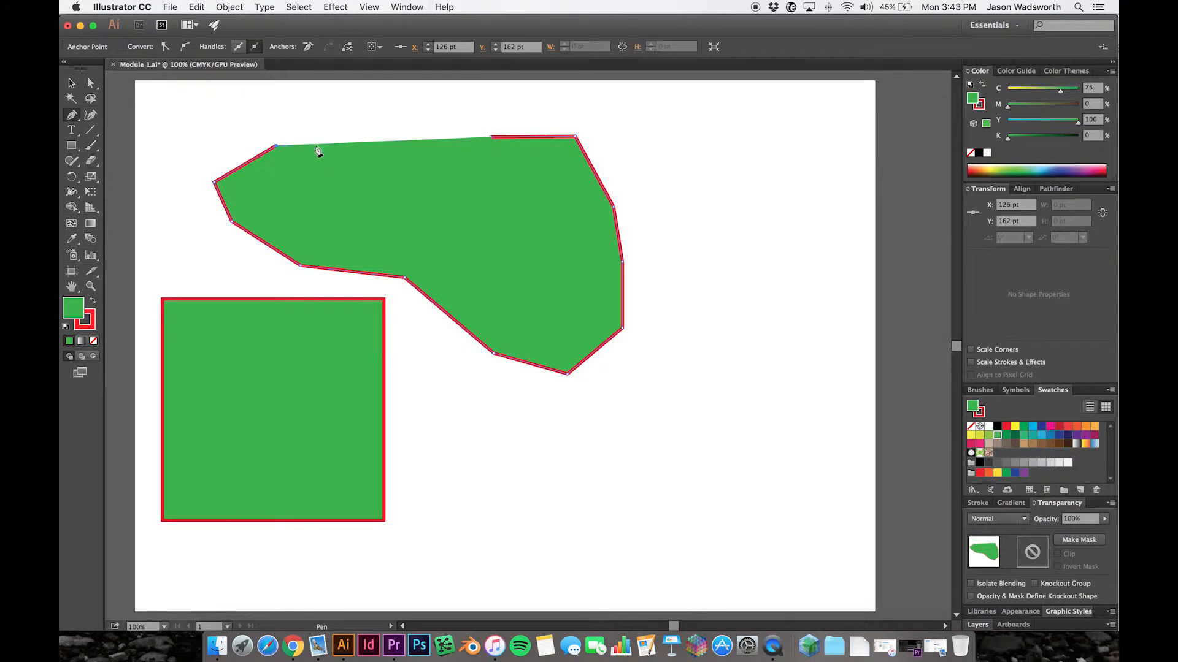
{"action": "left_click", "coordinate": [368, 124]}
{"action": "left_click", "coordinate": [474, 125]}
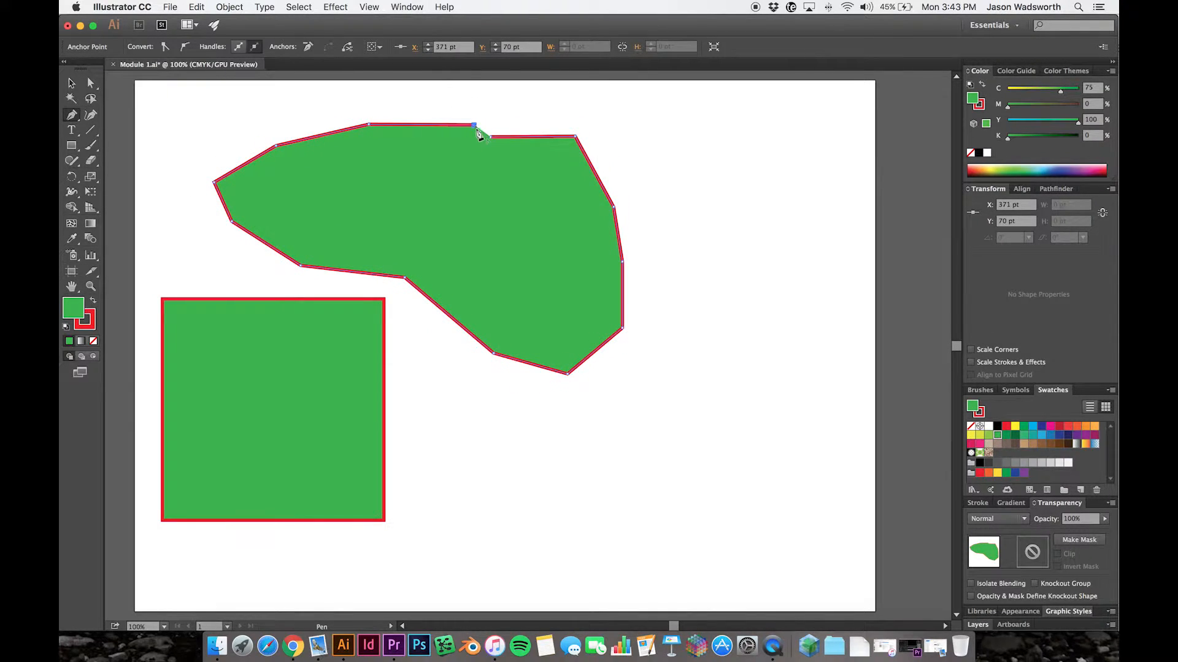
{"action": "left_click", "coordinate": [491, 136]}
- Move the irregular shape right to about X 707.5 pt, Y 268 pt, and select the green square
{"action": "left_click", "coordinate": [71, 82]}
{"action": "left_click", "coordinate": [592, 484]}
{"action": "left_click_drag", "start_coordinate": [555, 239], "coordinate": [717, 240]}
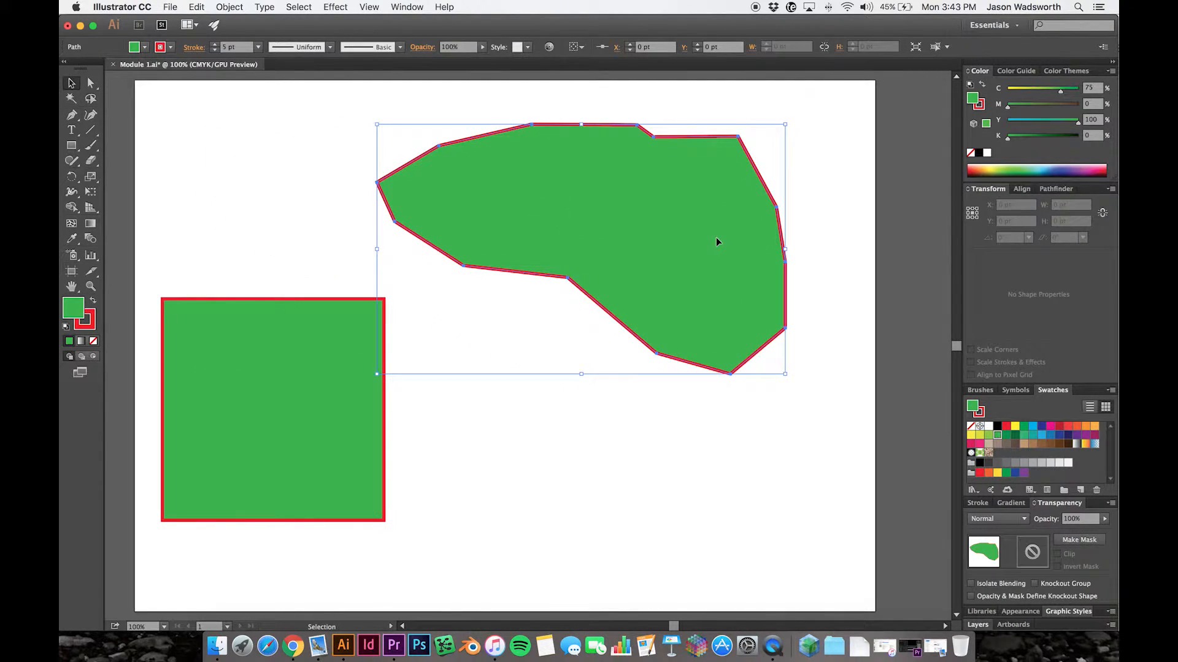
{"action": "left_click", "coordinate": [601, 447]}
{"action": "left_click", "coordinate": [554, 151]}
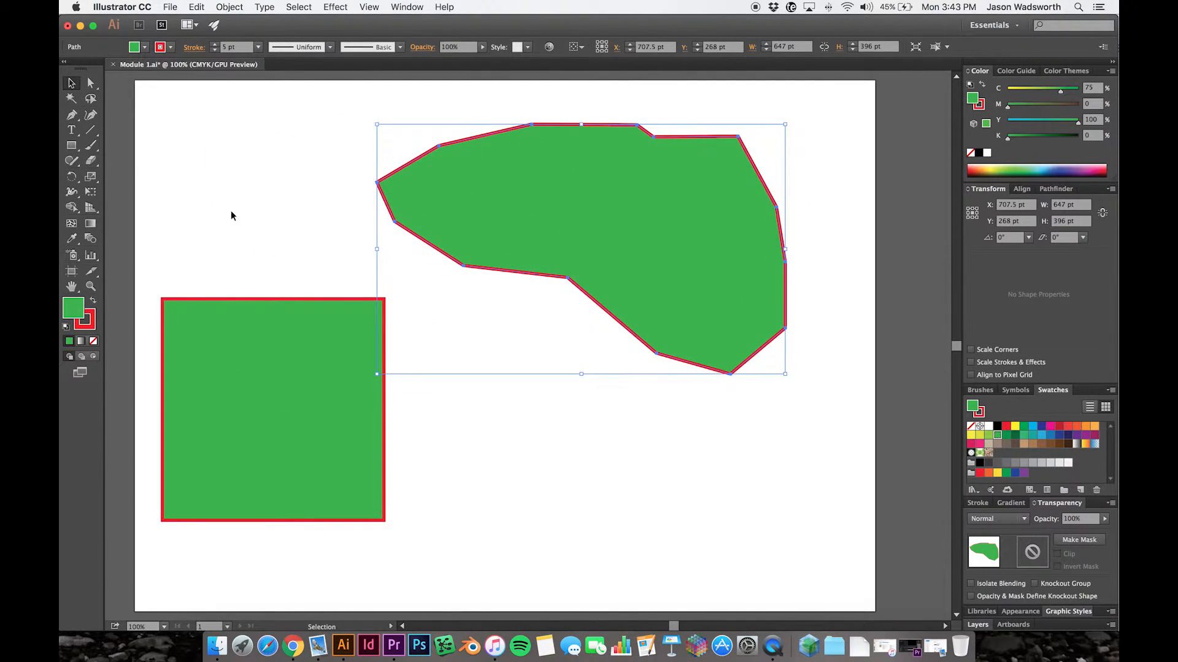
{"action": "left_click", "coordinate": [193, 505]}
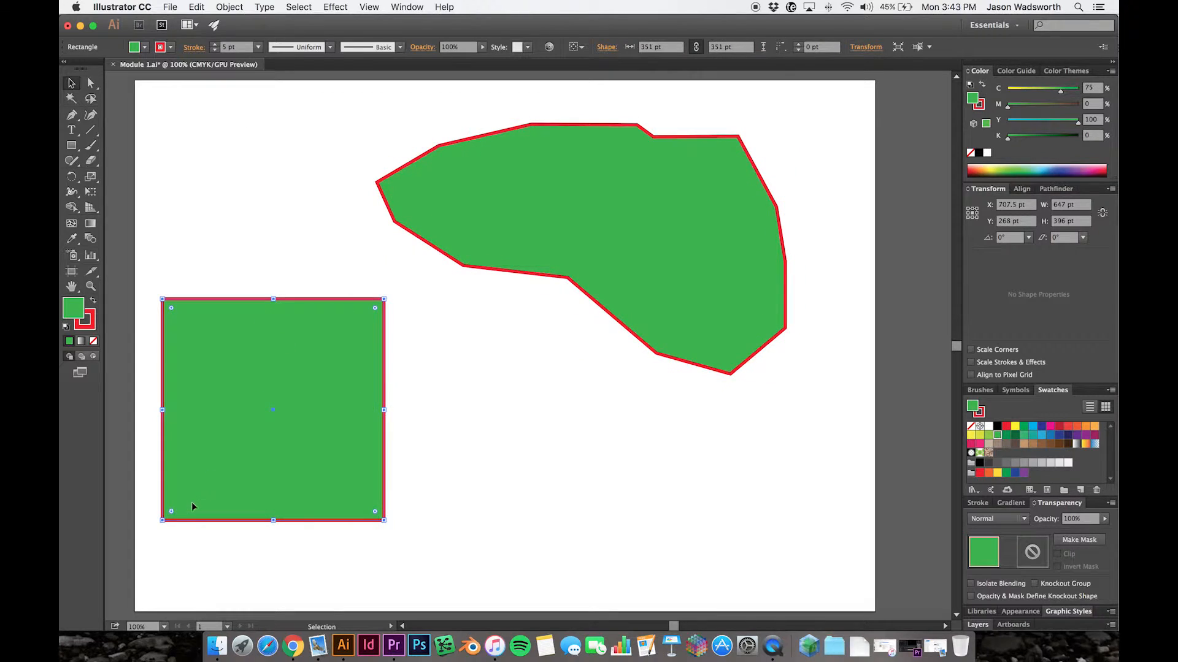
- Remove the irregular shape's stroke and move the shape down to about X 712.5 pt, Y 337 pt
{"action": "left_click", "coordinate": [503, 191]}
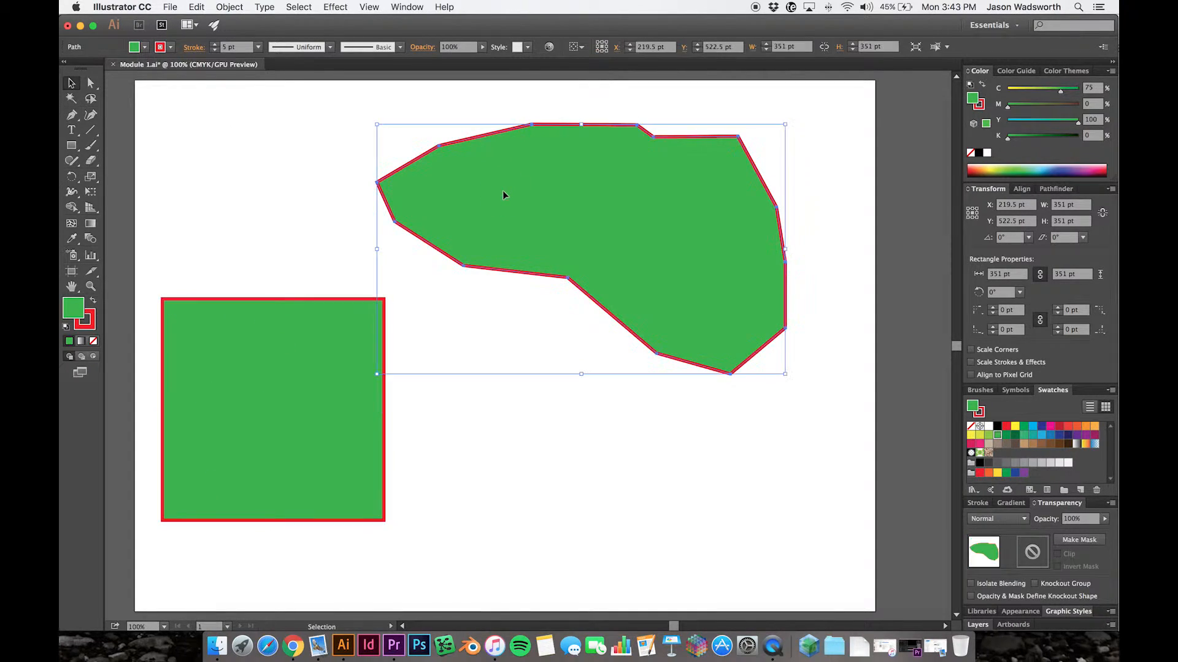
{"action": "left_click", "coordinate": [215, 51]}
{"action": "left_click", "coordinate": [214, 52]}
{"action": "left_click", "coordinate": [215, 52]}
{"action": "left_click", "coordinate": [215, 51]}
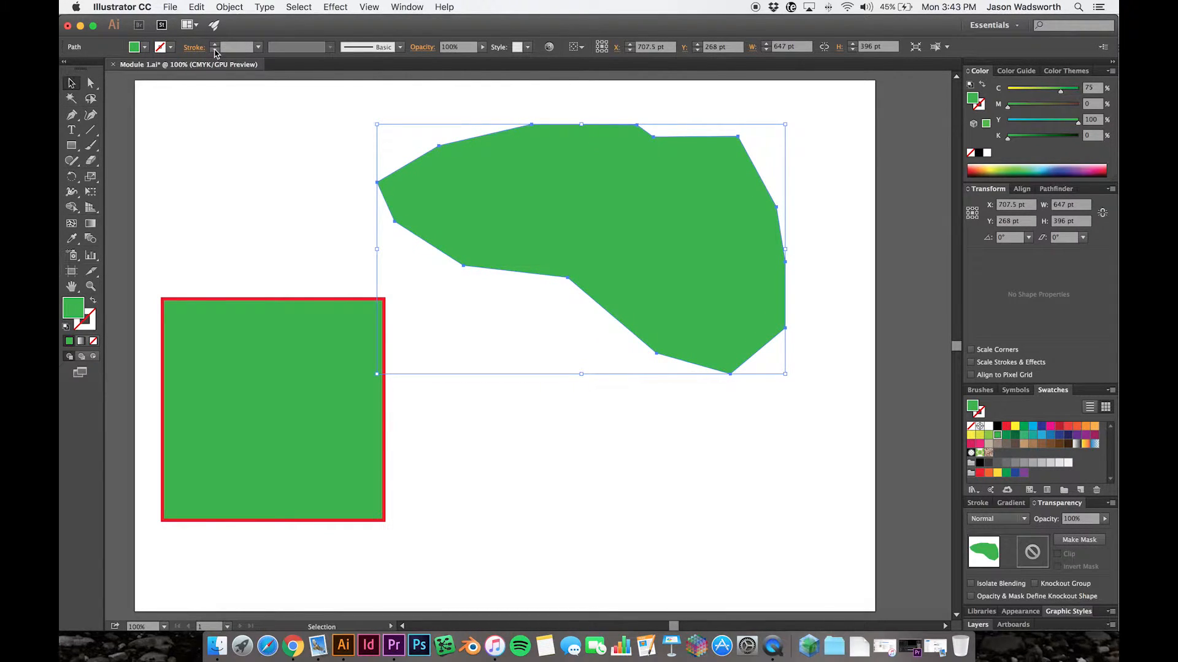
{"action": "left_click", "coordinate": [600, 451]}
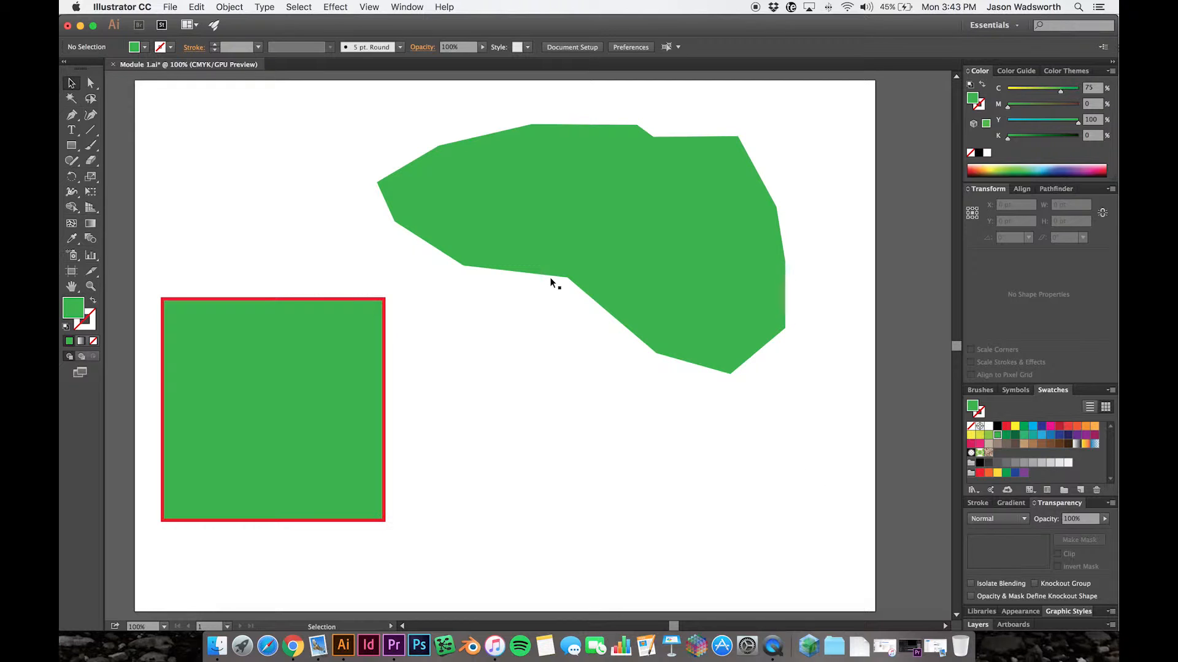
{"action": "left_click_drag", "start_coordinate": [702, 214], "coordinate": [715, 263]}
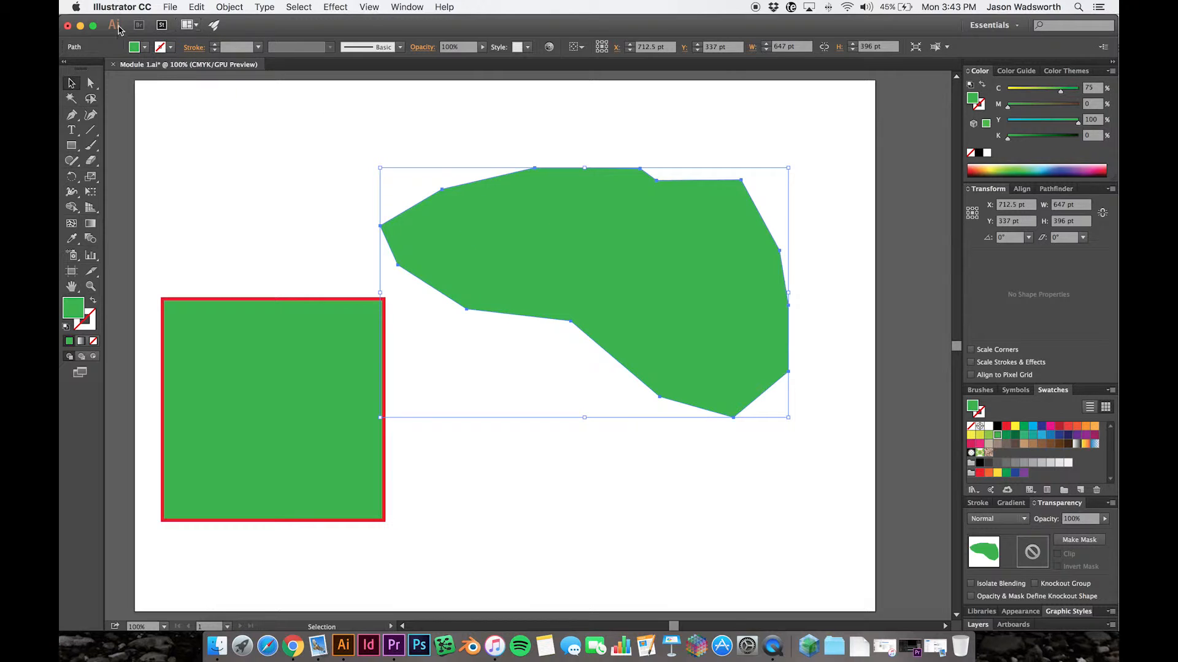
- Set the irregular shape's fill to None and deselect it
{"action": "left_click", "coordinate": [144, 47]}
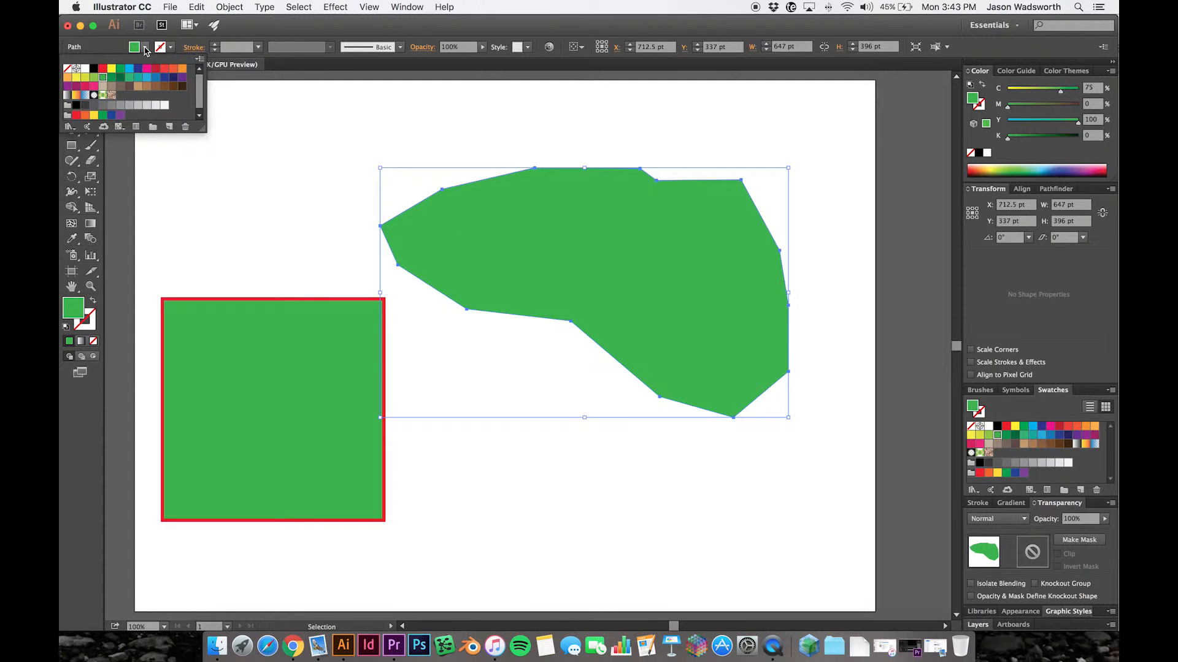
{"action": "left_click", "coordinate": [68, 70]}
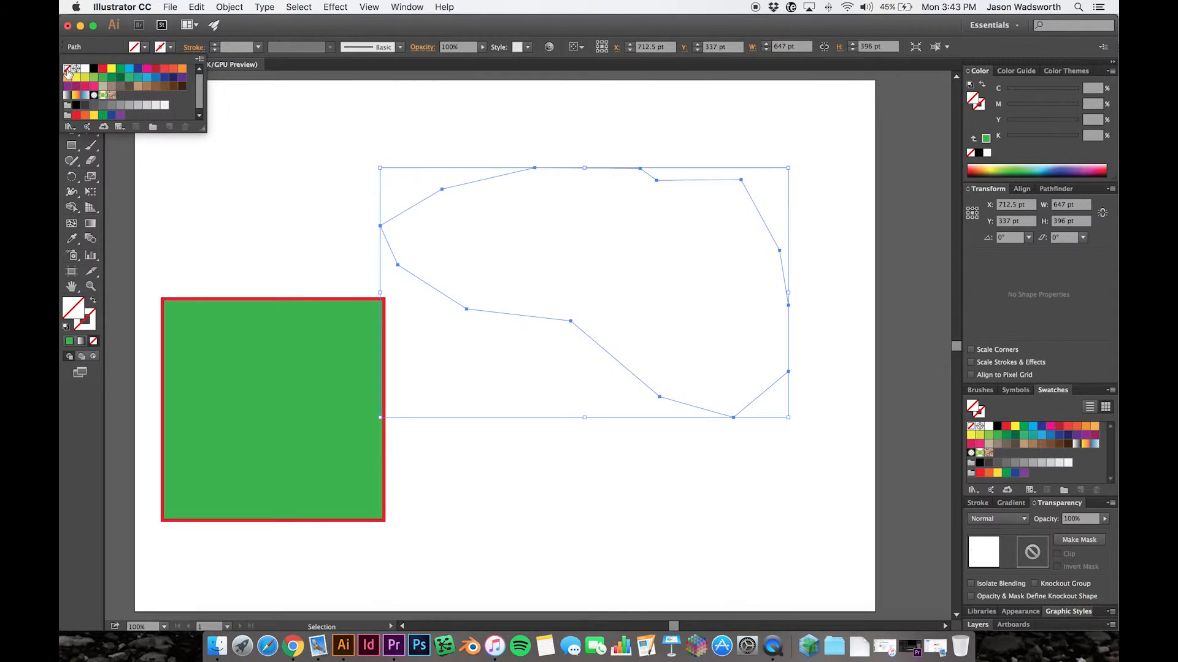
{"action": "left_click", "coordinate": [347, 252]}
{"action": "left_click", "coordinate": [778, 492]}
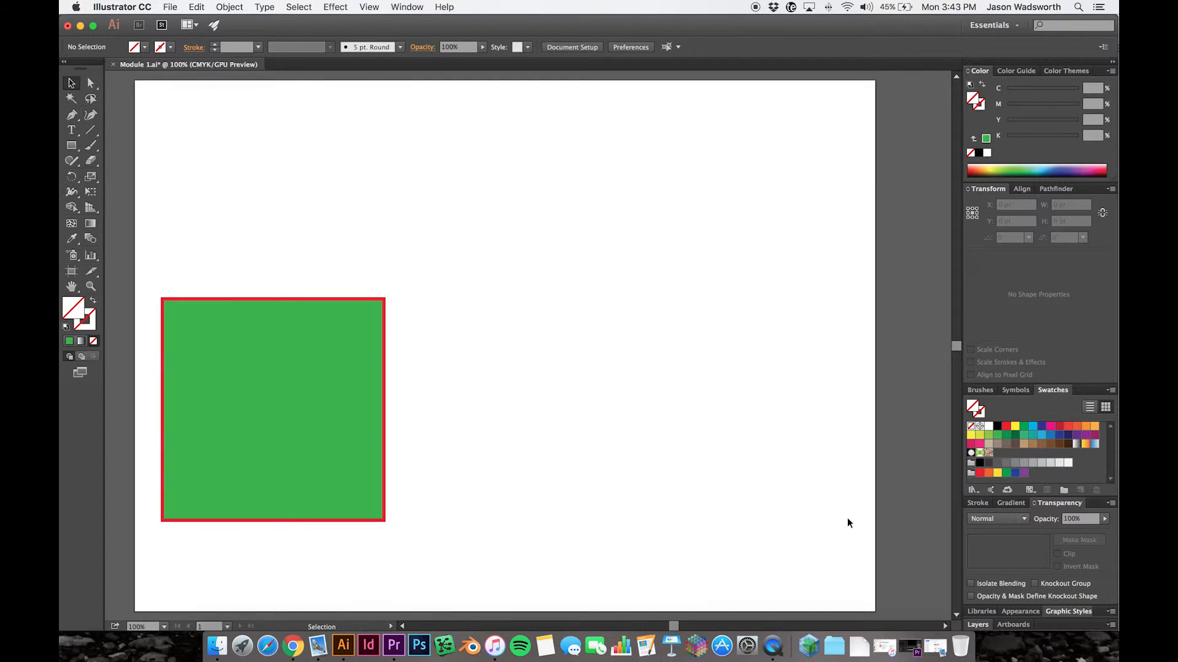
- Reselect the unfilled irregular path, give it a 3 pt red stroke, and try to move it by its empty interior
{"action": "left_click_drag", "start_coordinate": [838, 499], "coordinate": [603, 233]}
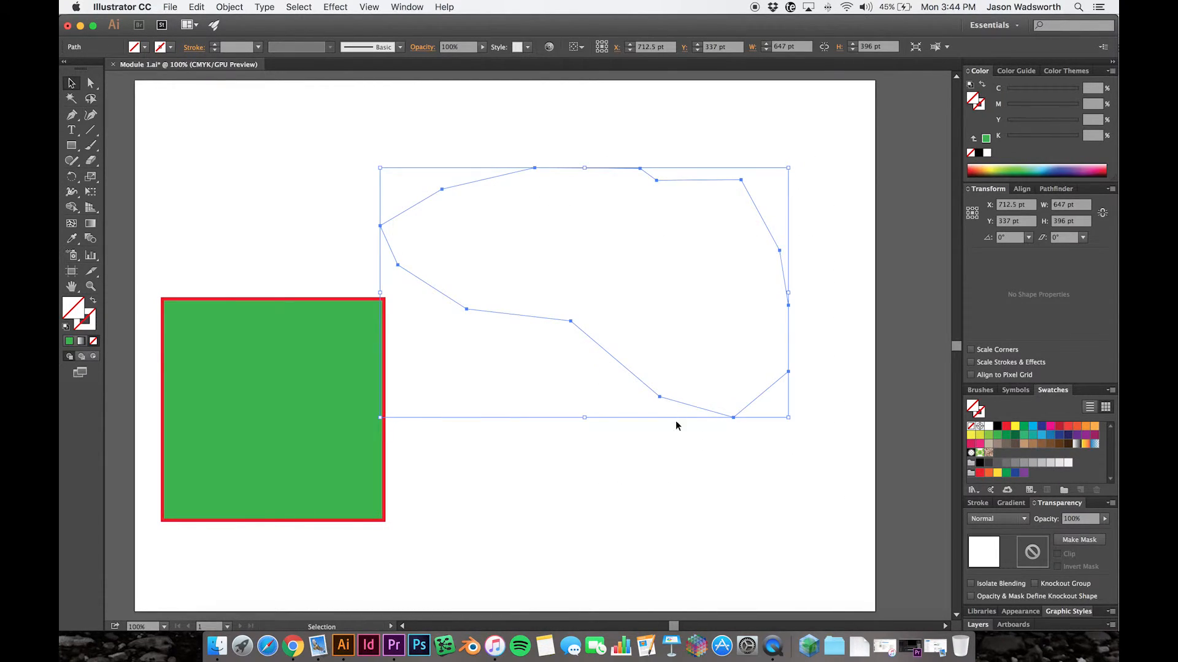
{"action": "left_click", "coordinate": [215, 45]}
{"action": "left_click", "coordinate": [214, 45]}
{"action": "left_click", "coordinate": [215, 44]}
{"action": "left_click", "coordinate": [615, 472]}
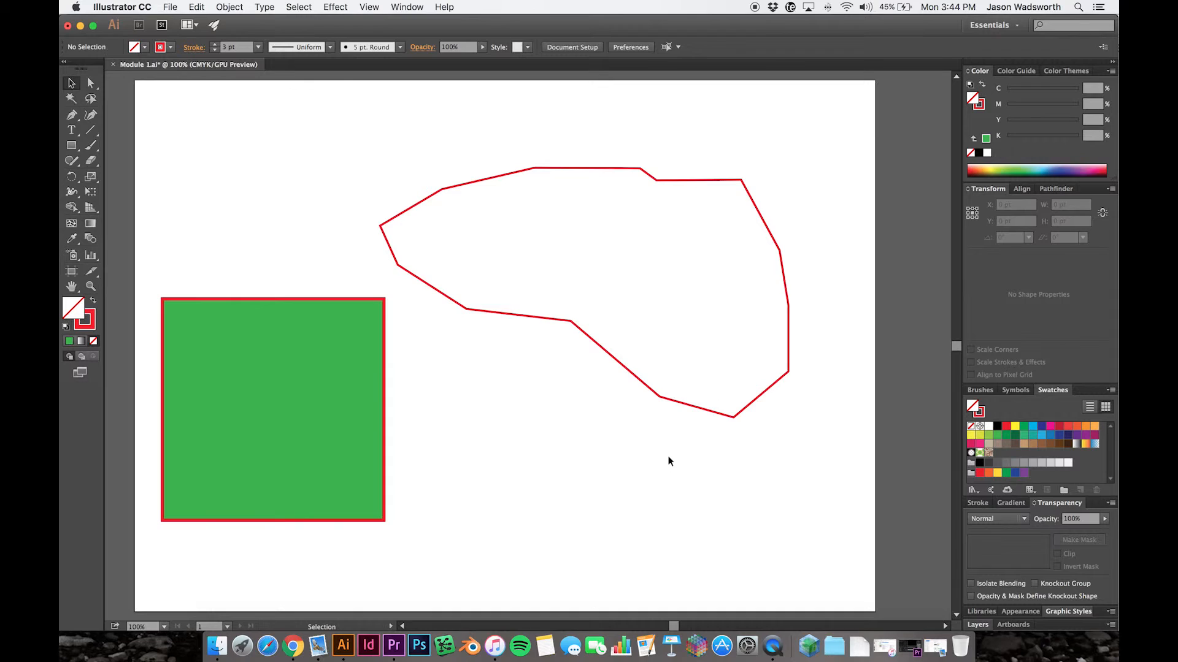
{"action": "left_click_drag", "start_coordinate": [639, 230], "coordinate": [583, 215]}
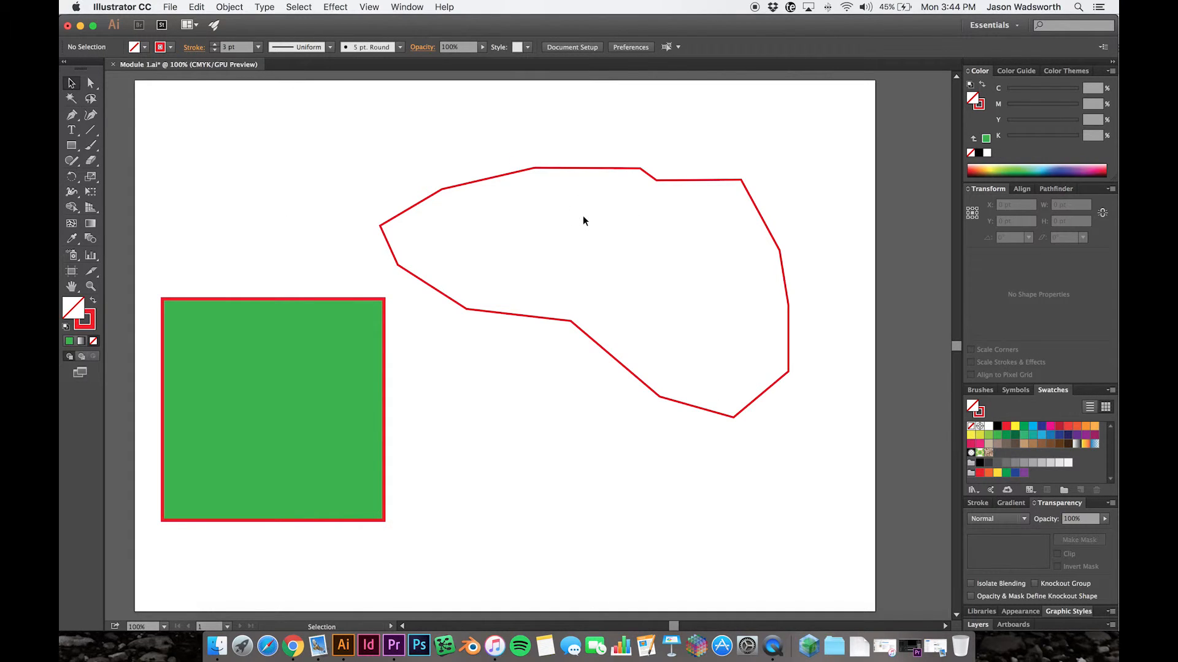